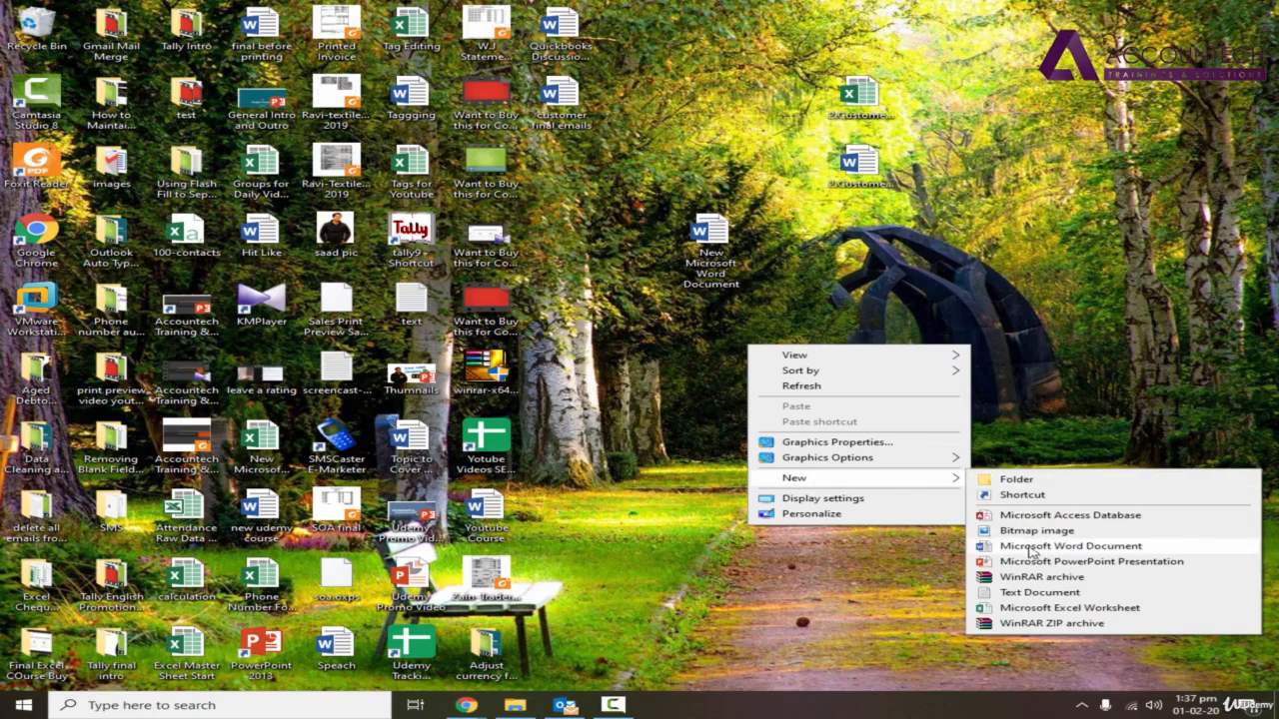
Create a new Microsoft Word document on the desktop with its default name and open it.
{"action": "left_click", "coordinate": [1044, 546]}
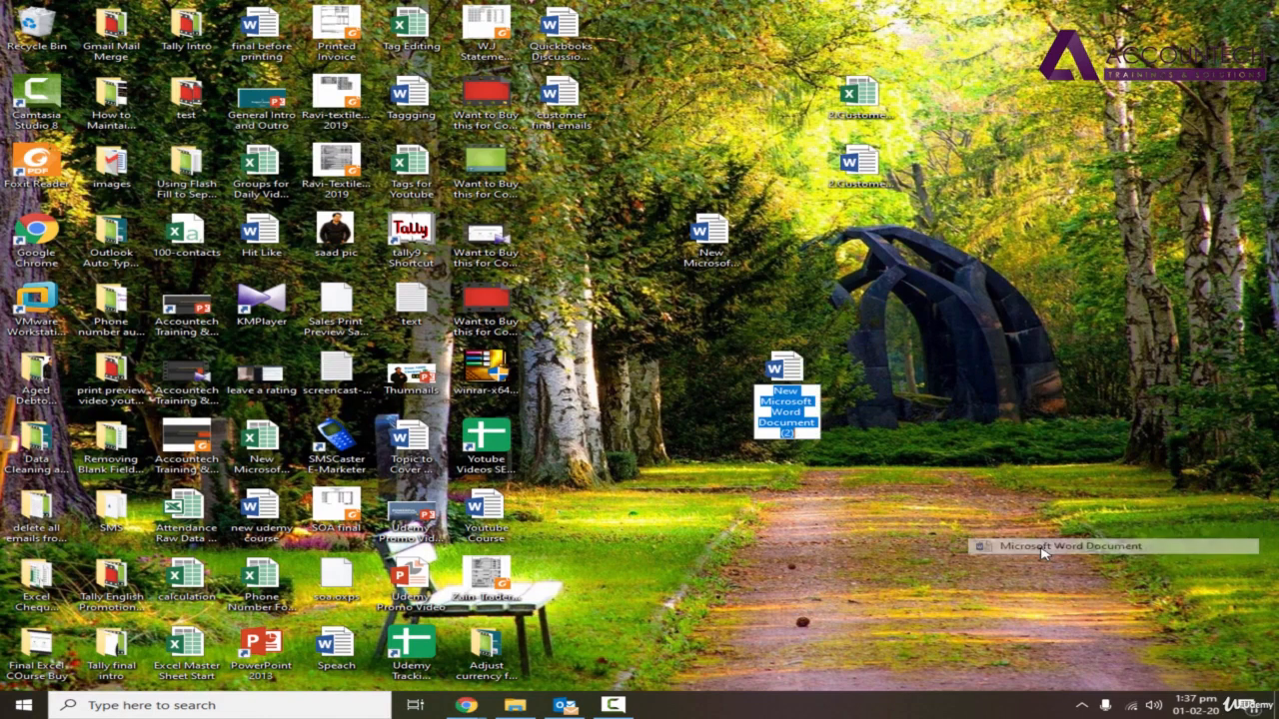
{"action": "left_click", "coordinate": [794, 370]}
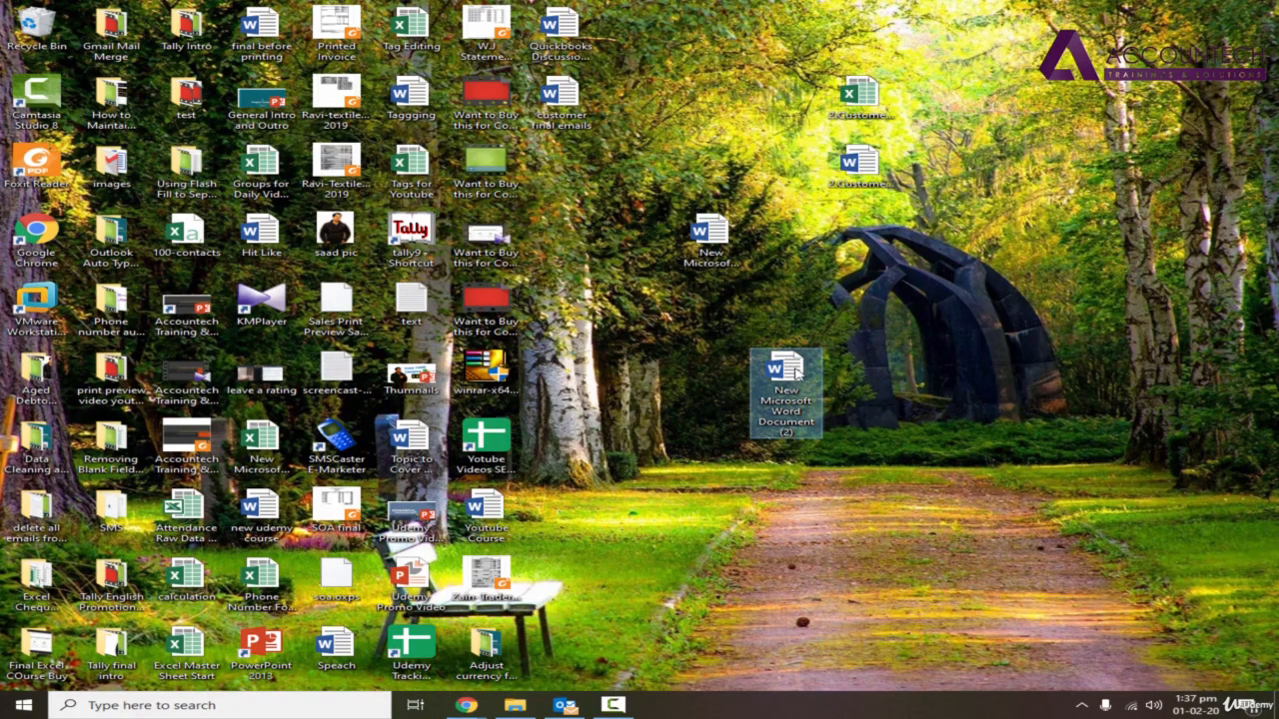
{"action": "double_click", "coordinate": [796, 372]}
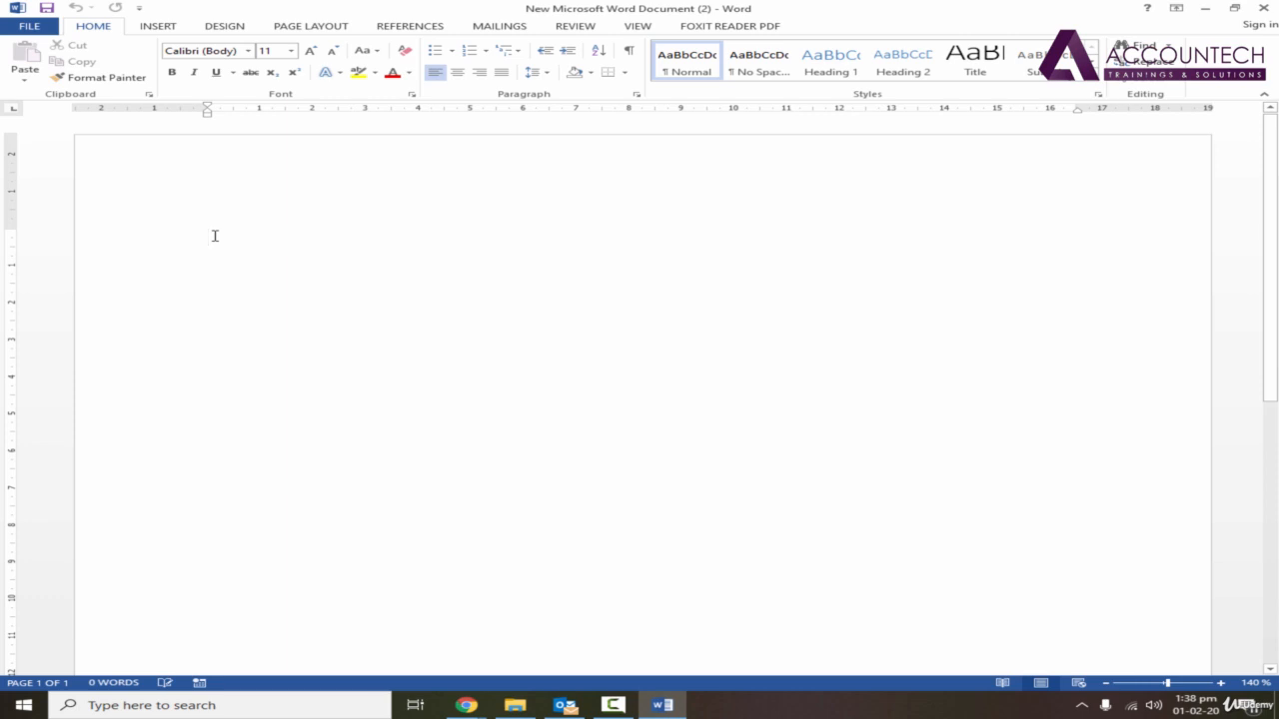
Enter the month January on the blank page, accepting the autocomplete suggestion after "janua".
{"action": "type", "text": "ajn"}
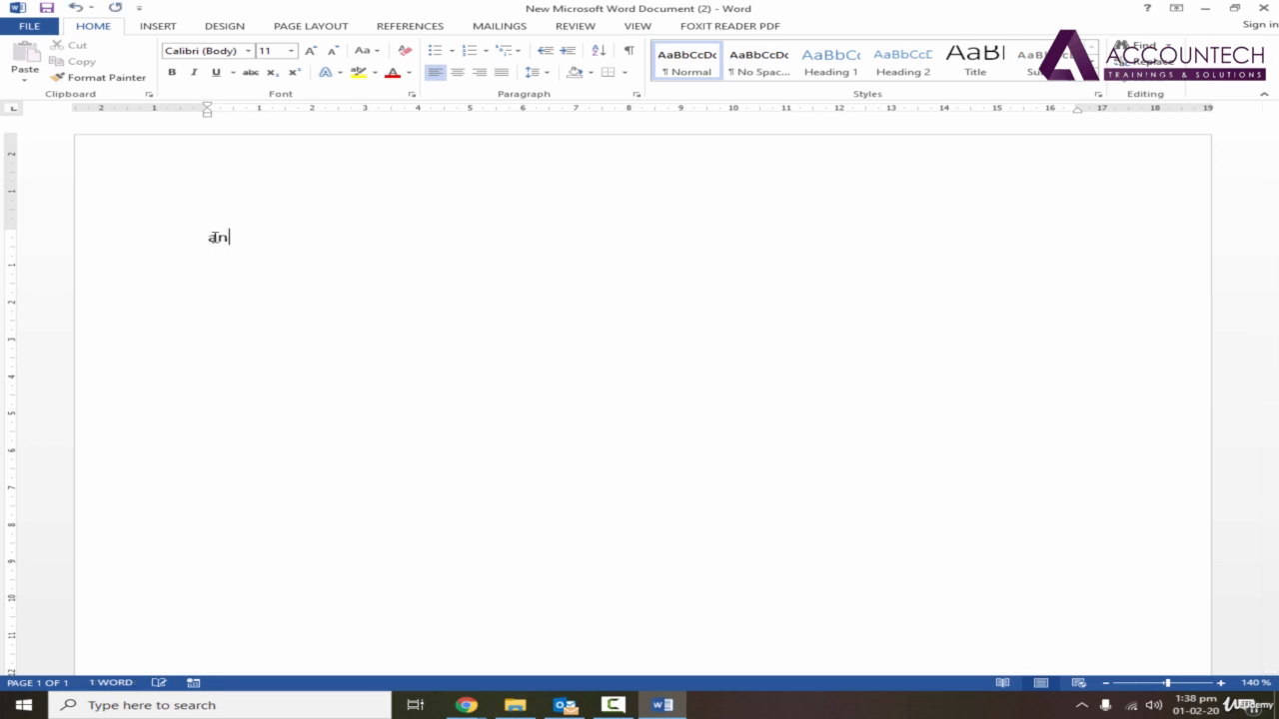
{"action": "key", "text": "BackSpace"}
{"action": "key", "text": "BackSpace"}
{"action": "key", "text": "BackSpace"}
{"action": "type", "text": "janua"}
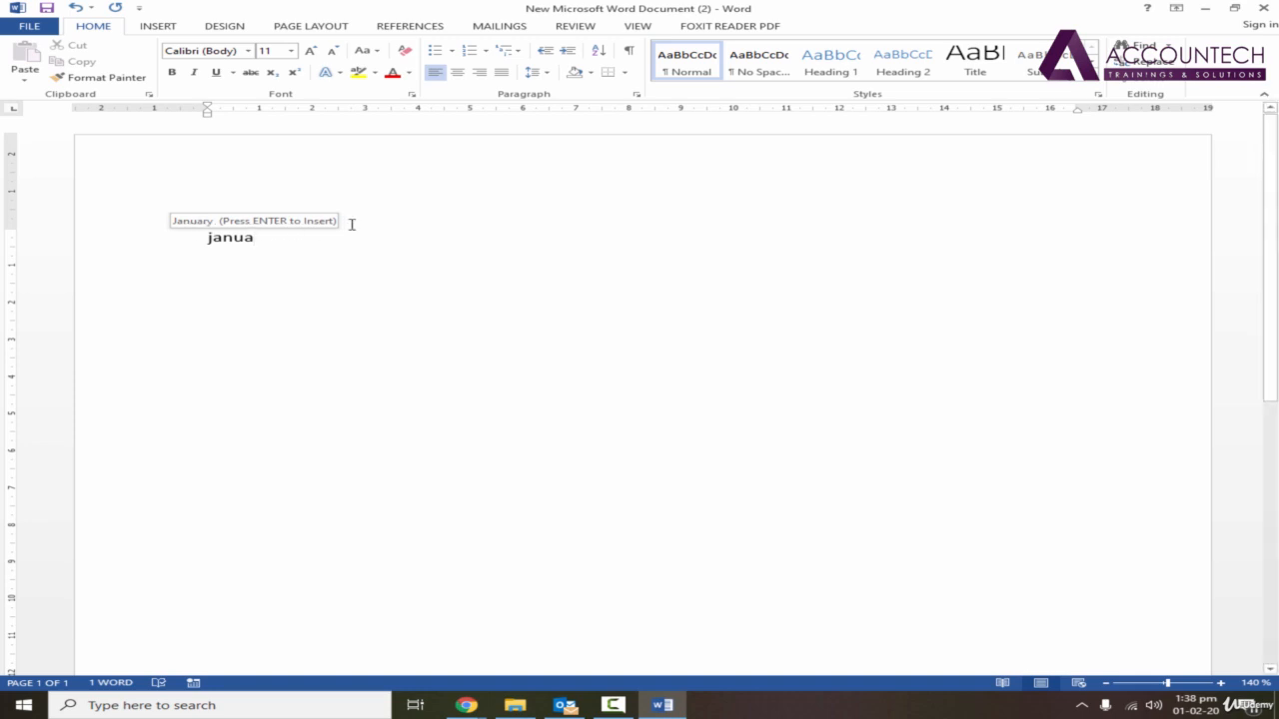
{"action": "key", "text": "Return"}
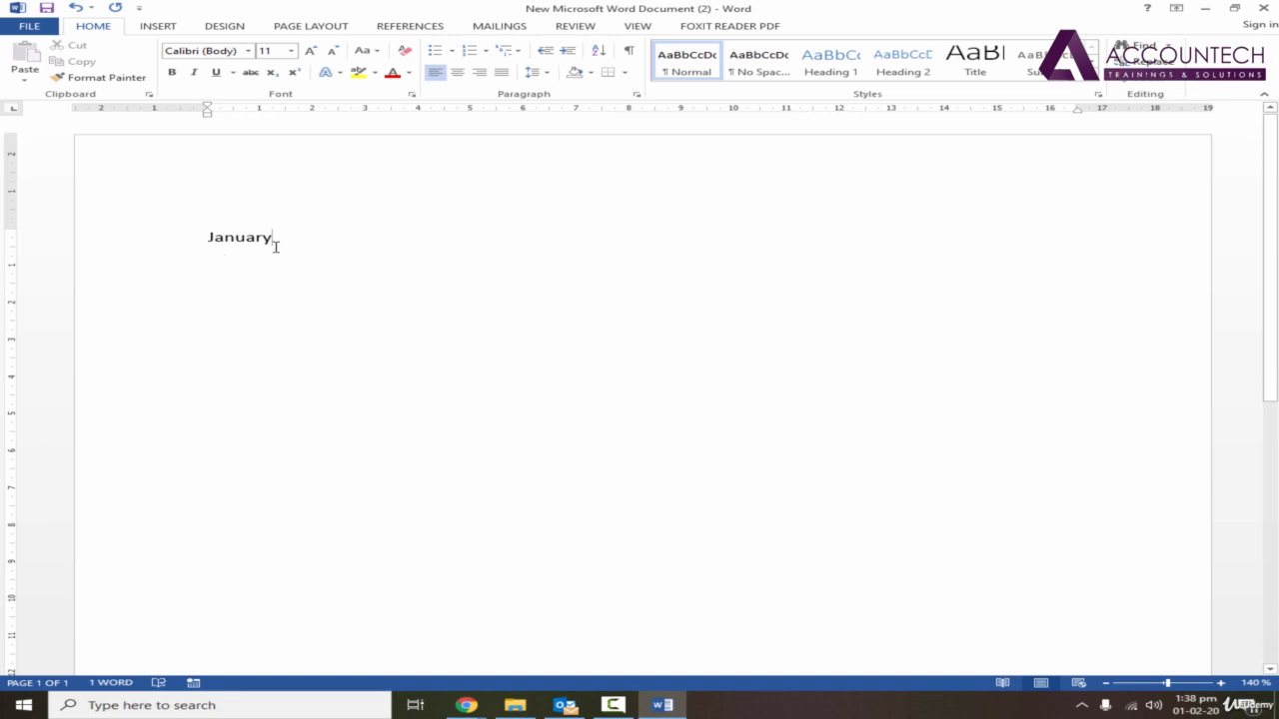
Revert to "janu" and accept the January suggestion again, clearing the word from the page at the end.
{"action": "key", "text": "ctrl+z"}
{"action": "key", "text": "BackSpace"}
{"action": "key", "text": "BackSpace"}
{"action": "type", "text": "u"}
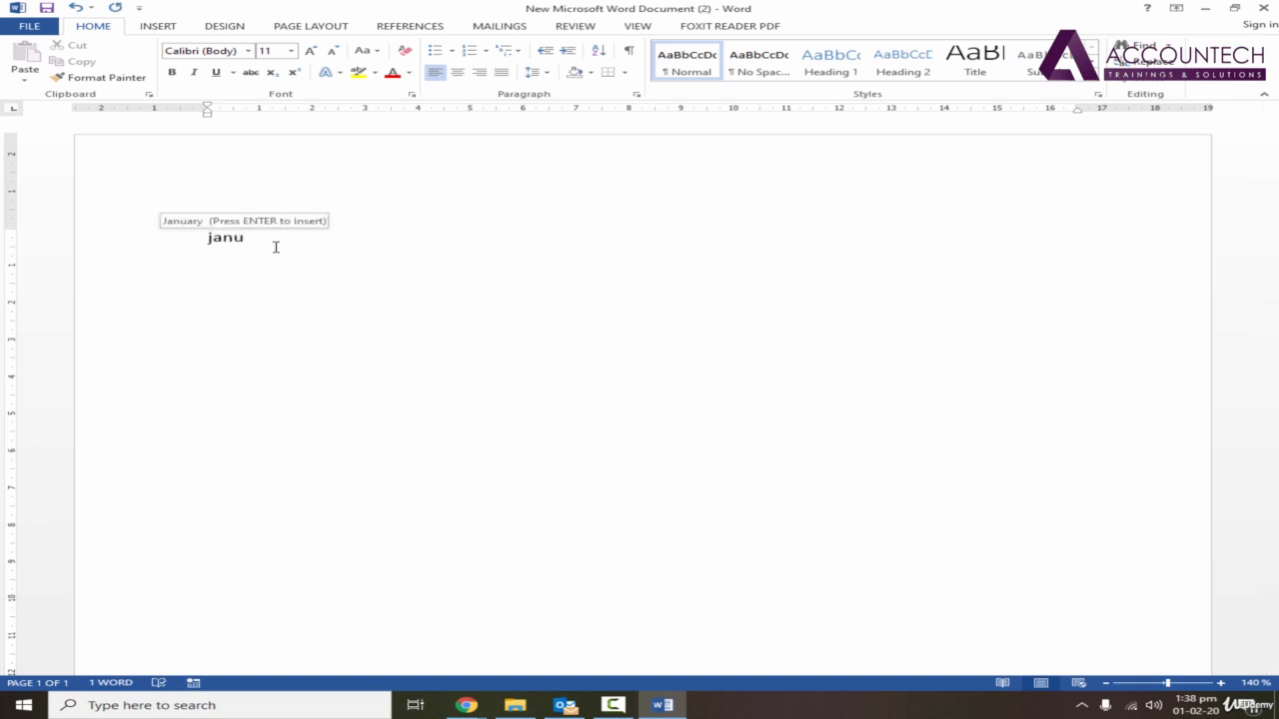
{"action": "key", "text": "Return"}
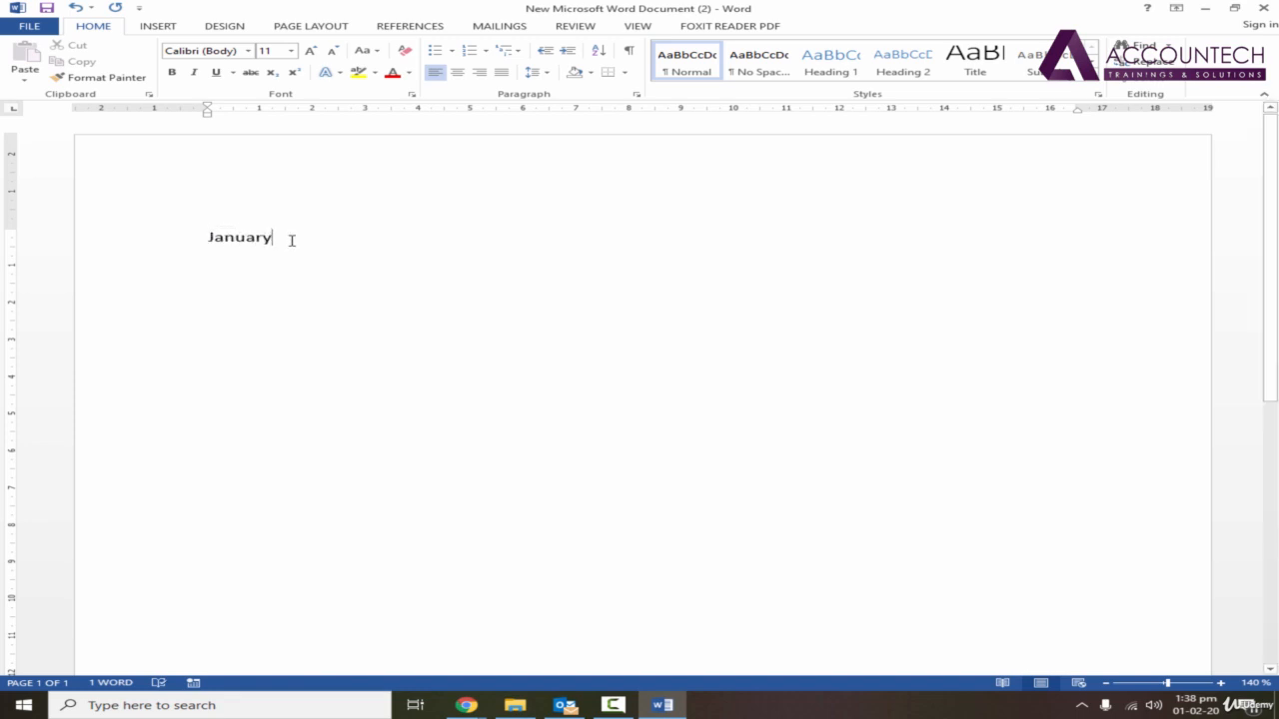
{"action": "left_click_drag", "start_coordinate": [292, 240], "coordinate": [206, 240]}
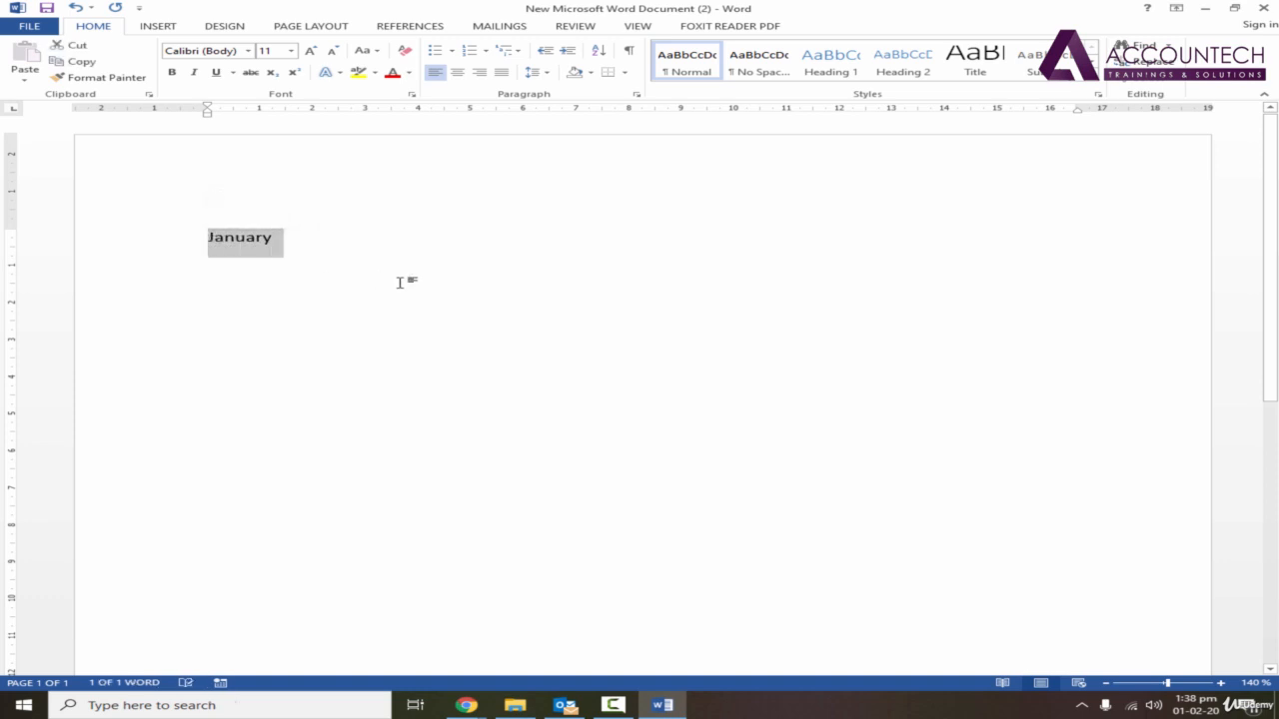
{"action": "key", "text": "Delete"}
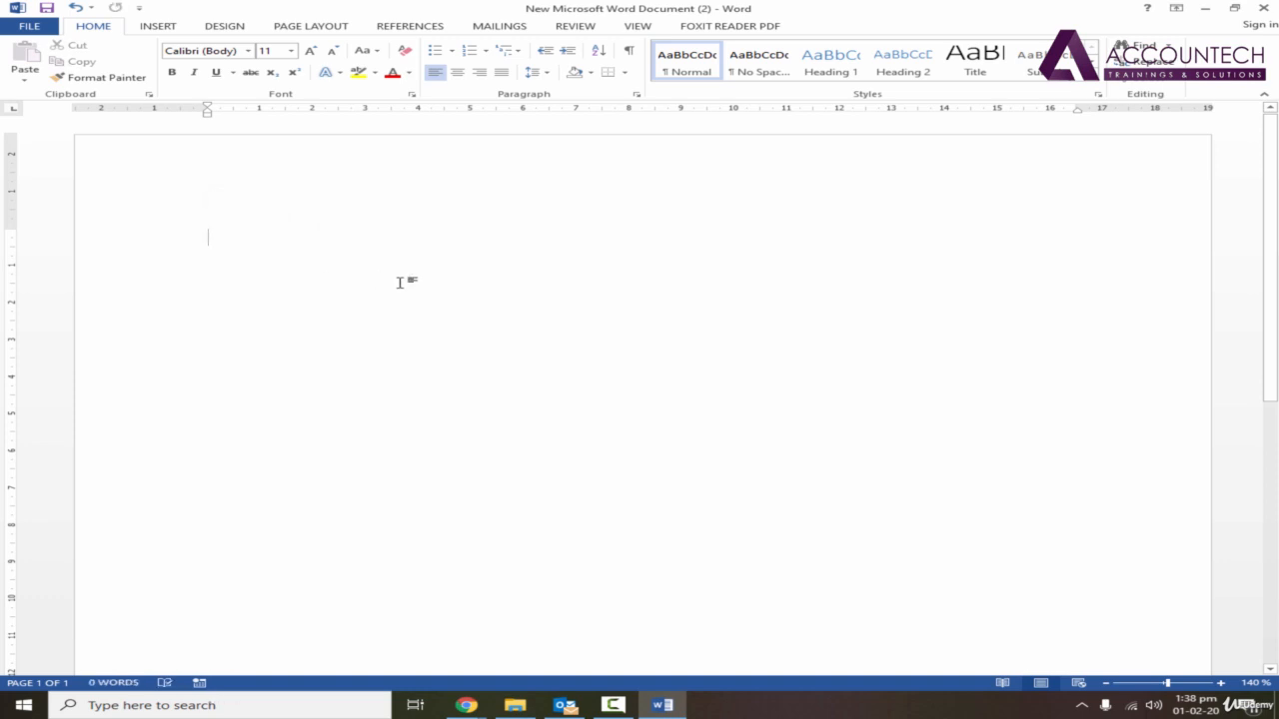
Insert the current date in the "Saturday, February 1, 2020" format at the start of the page.
{"action": "left_click", "coordinate": [166, 29]}
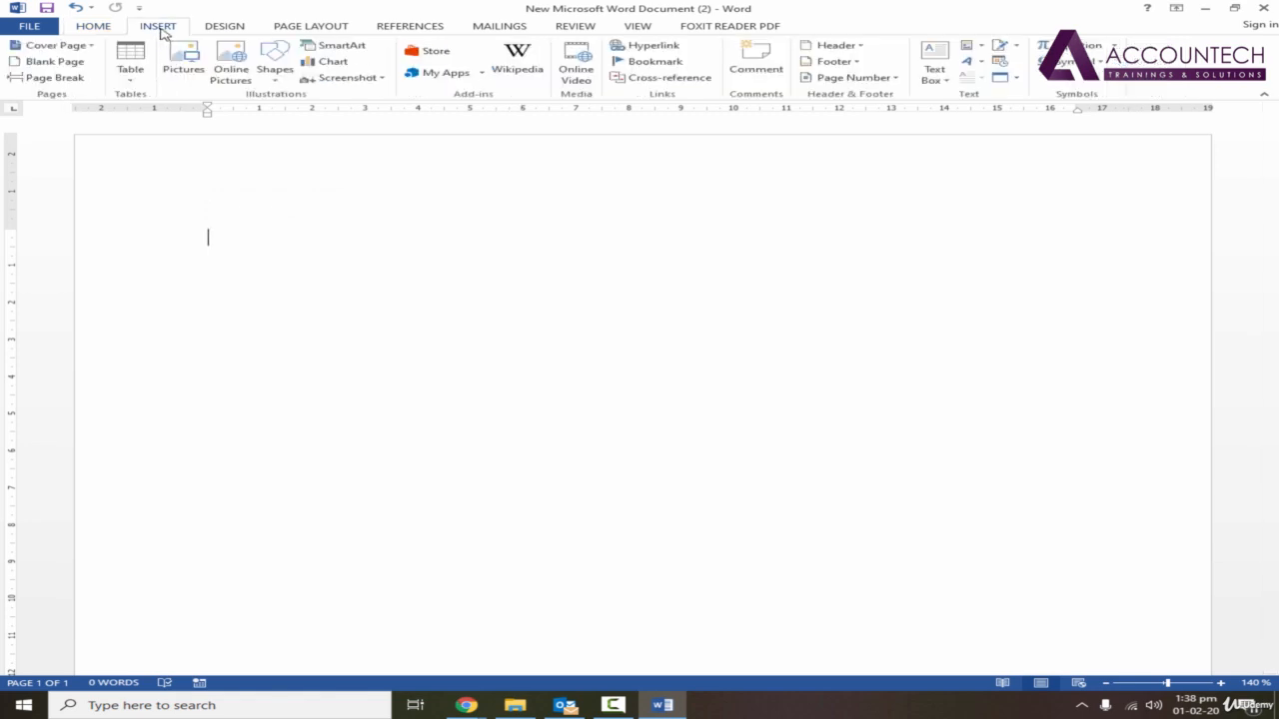
{"action": "left_click", "coordinate": [1001, 66]}
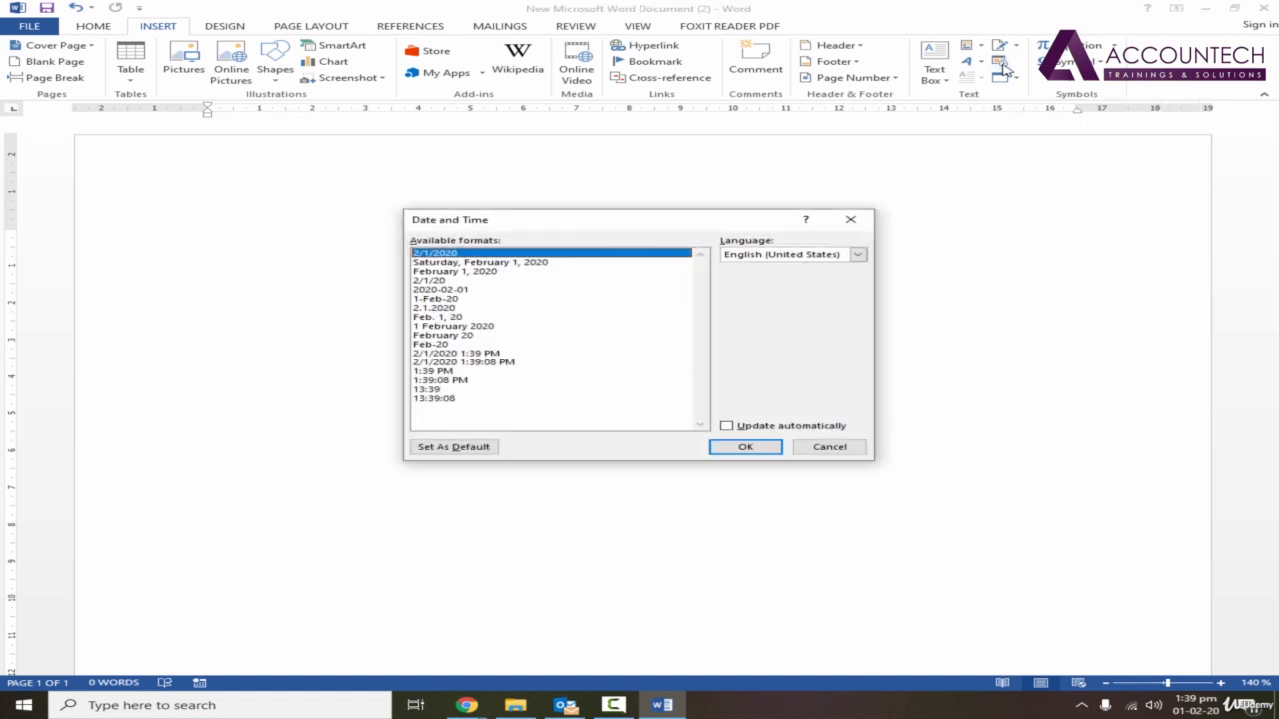
{"action": "left_click_drag", "start_coordinate": [622, 220], "coordinate": [654, 183]}
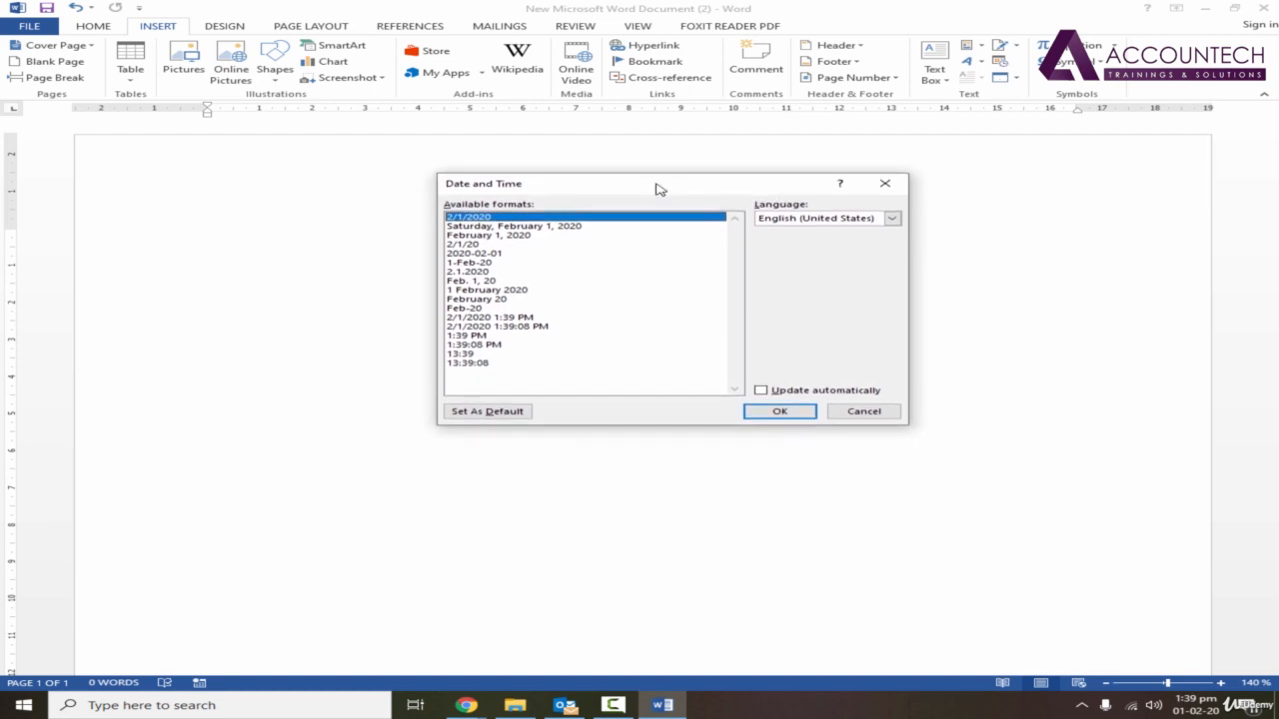
{"action": "left_click", "coordinate": [485, 227]}
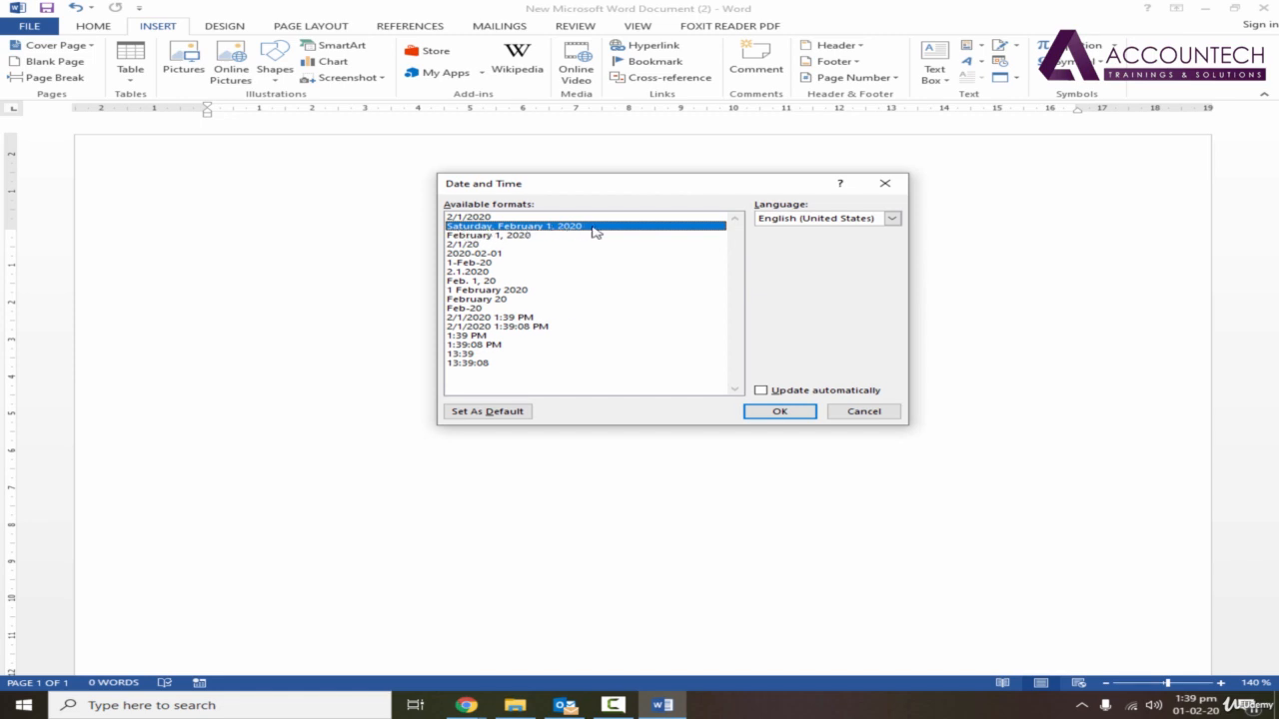
{"action": "left_click", "coordinate": [779, 412]}
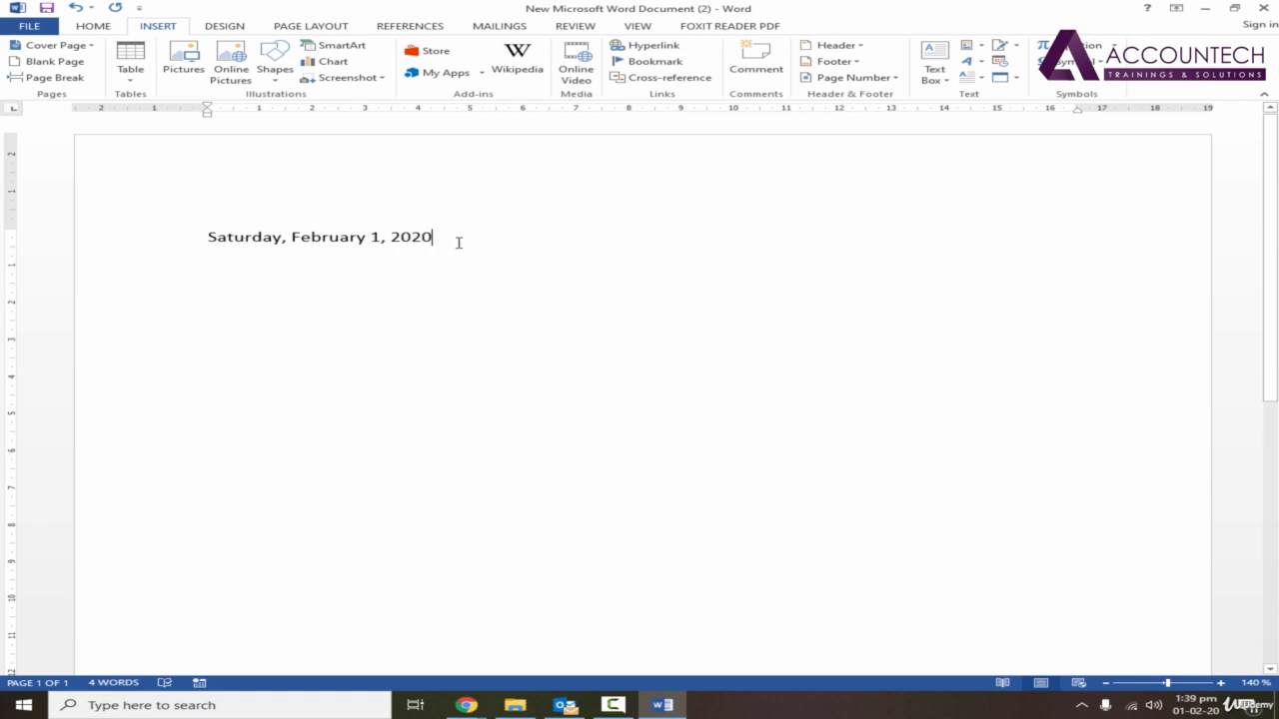
Delete the inserted date and insert the current date in the "1 February 2020" format instead.
{"action": "left_click_drag", "start_coordinate": [436, 237], "coordinate": [210, 242]}
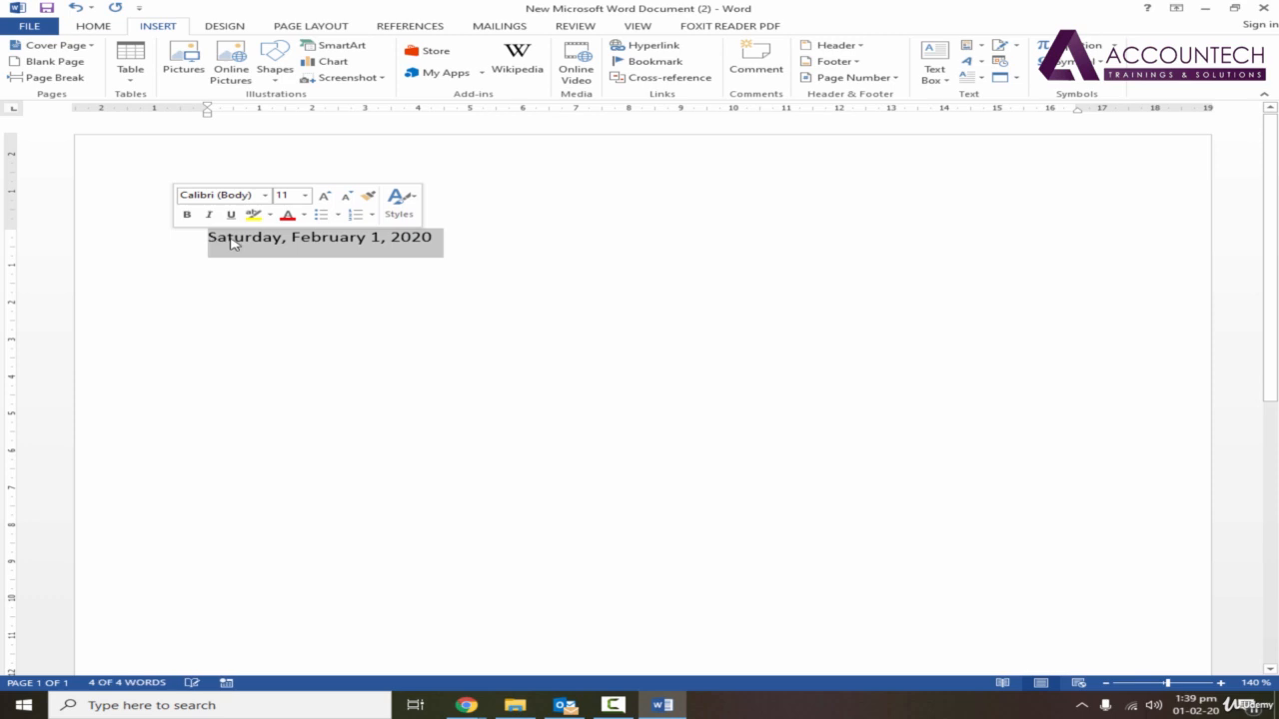
{"action": "key", "text": "Delete"}
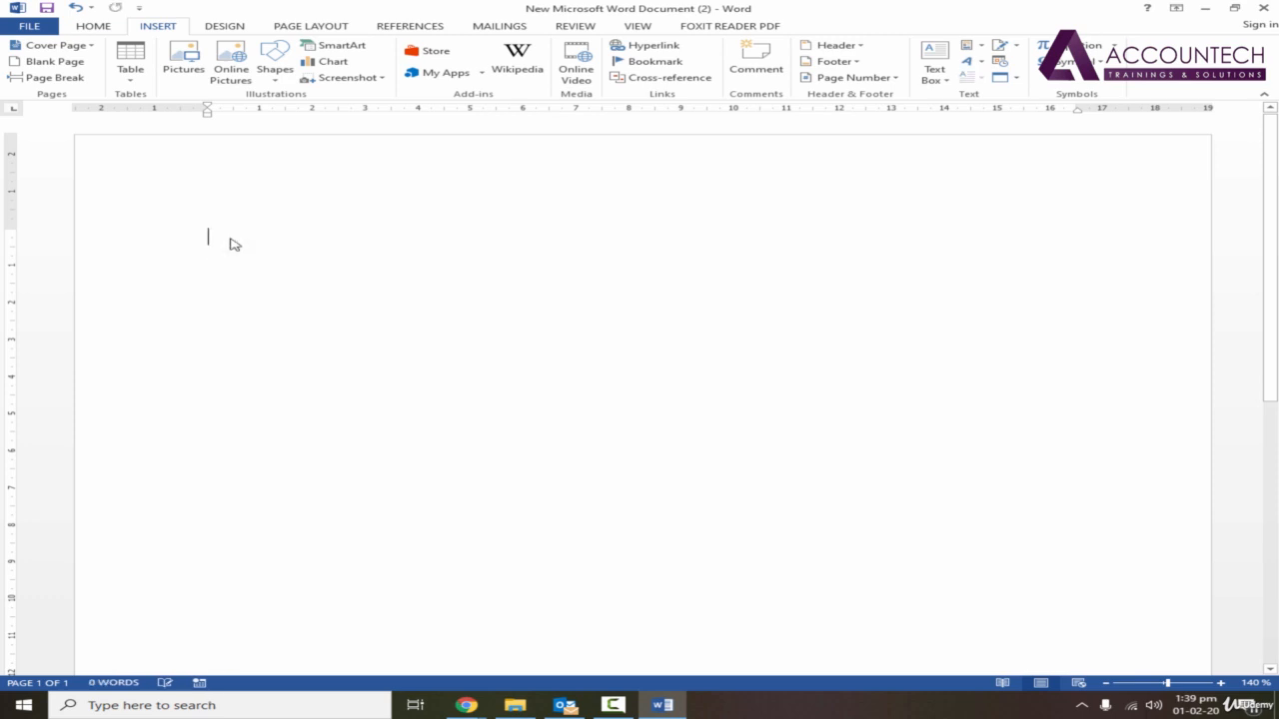
{"action": "left_click", "coordinate": [998, 68]}
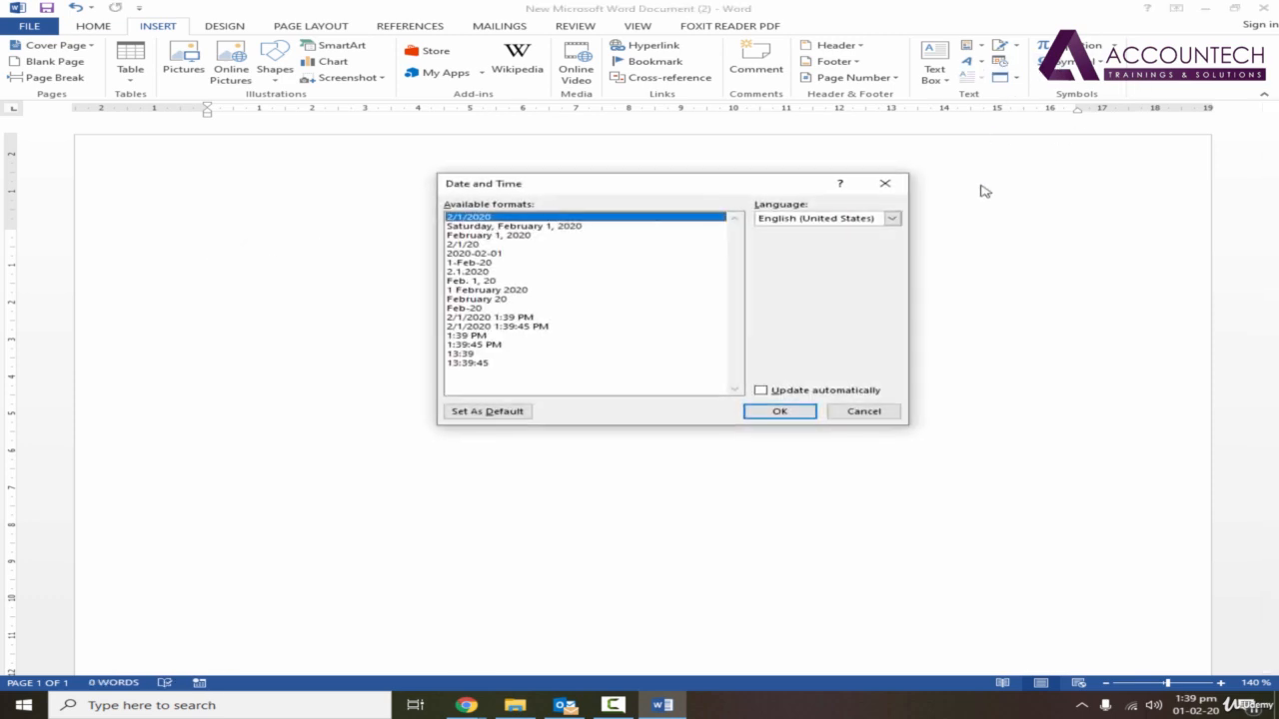
{"action": "left_click", "coordinate": [491, 290]}
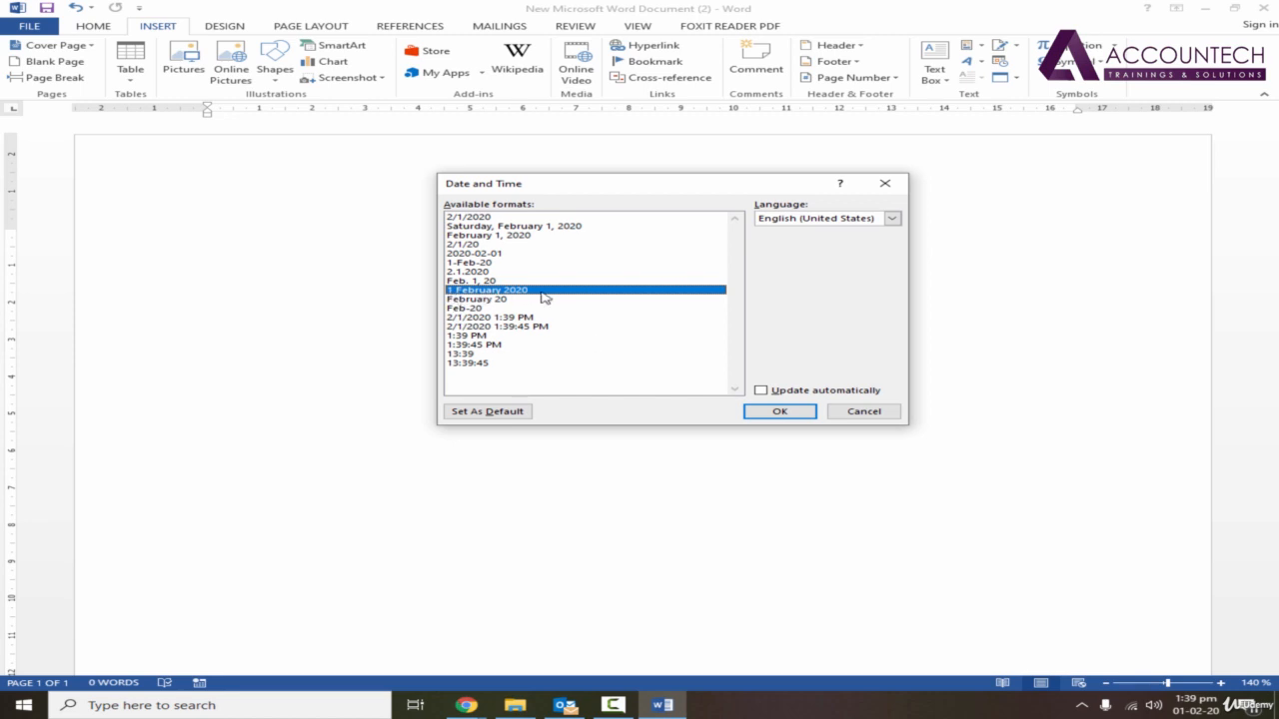
{"action": "left_click", "coordinate": [781, 413]}
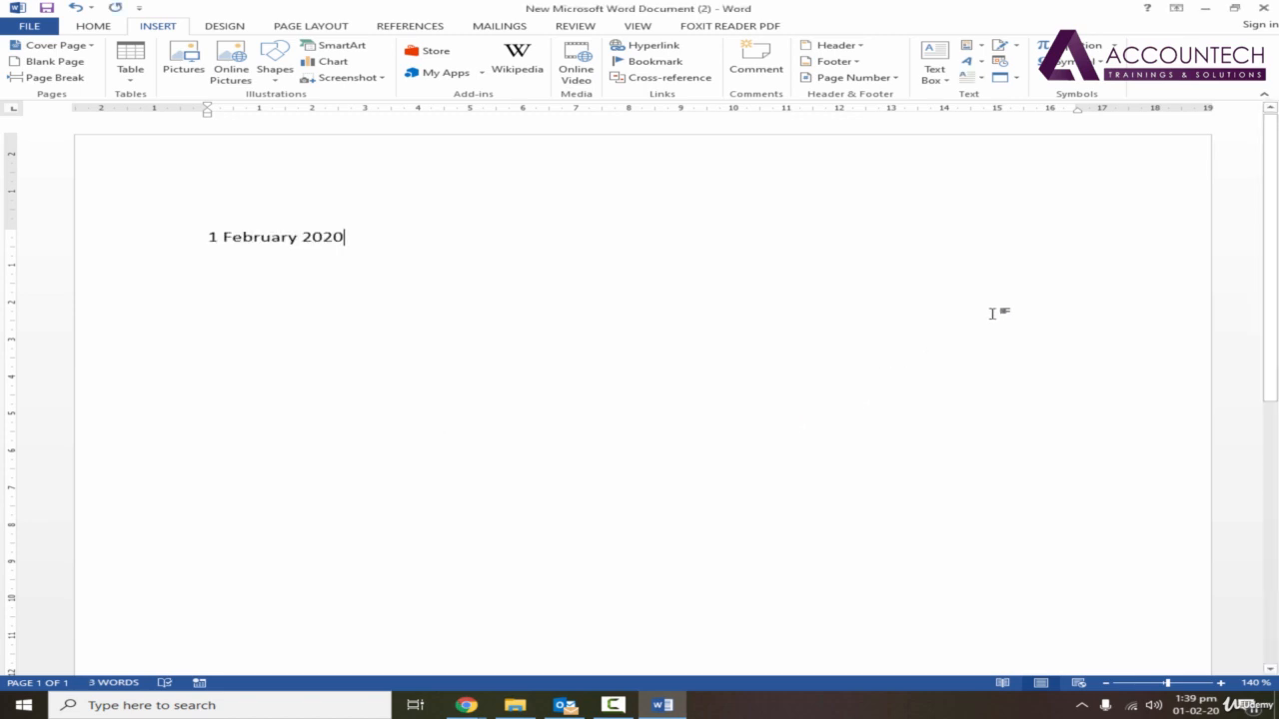
Replace the date with the "2/1/2020 1:40:02 PM" date-and-time format including seconds, and undo that replacement.
{"action": "triple_click", "coordinate": [246, 237]}
{"action": "left_click", "coordinate": [999, 61]}
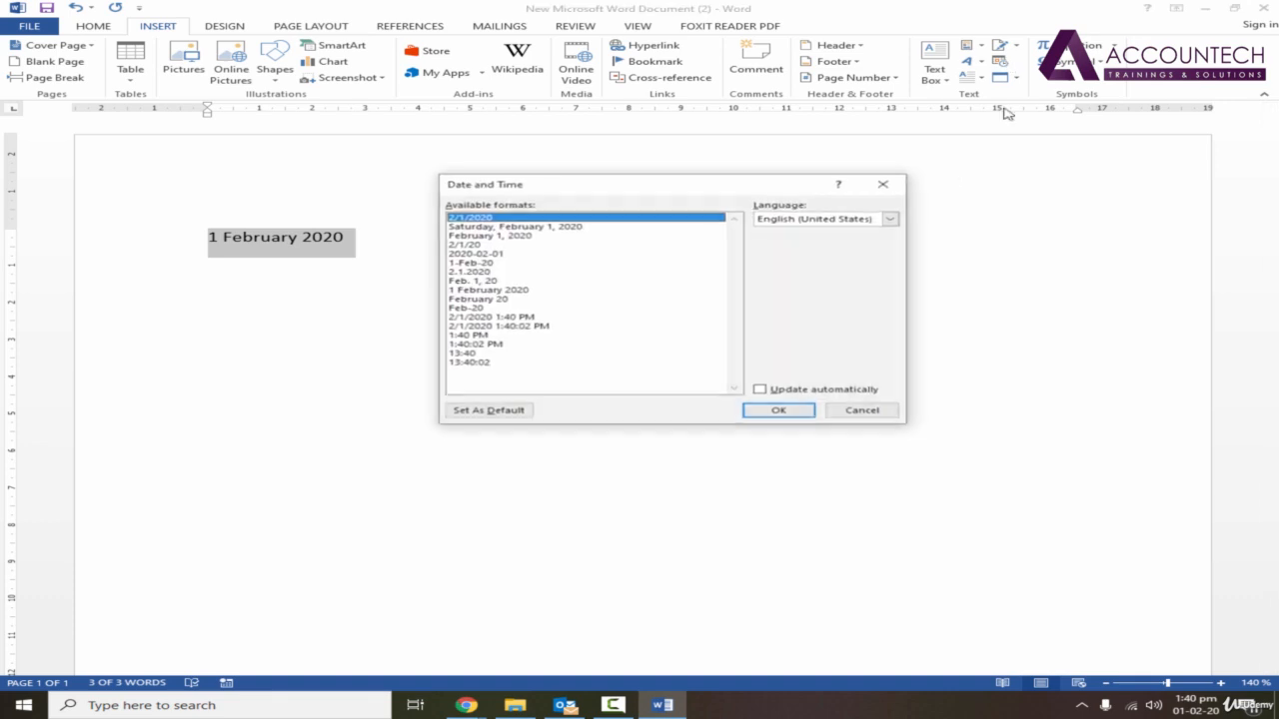
{"action": "left_click", "coordinate": [489, 326]}
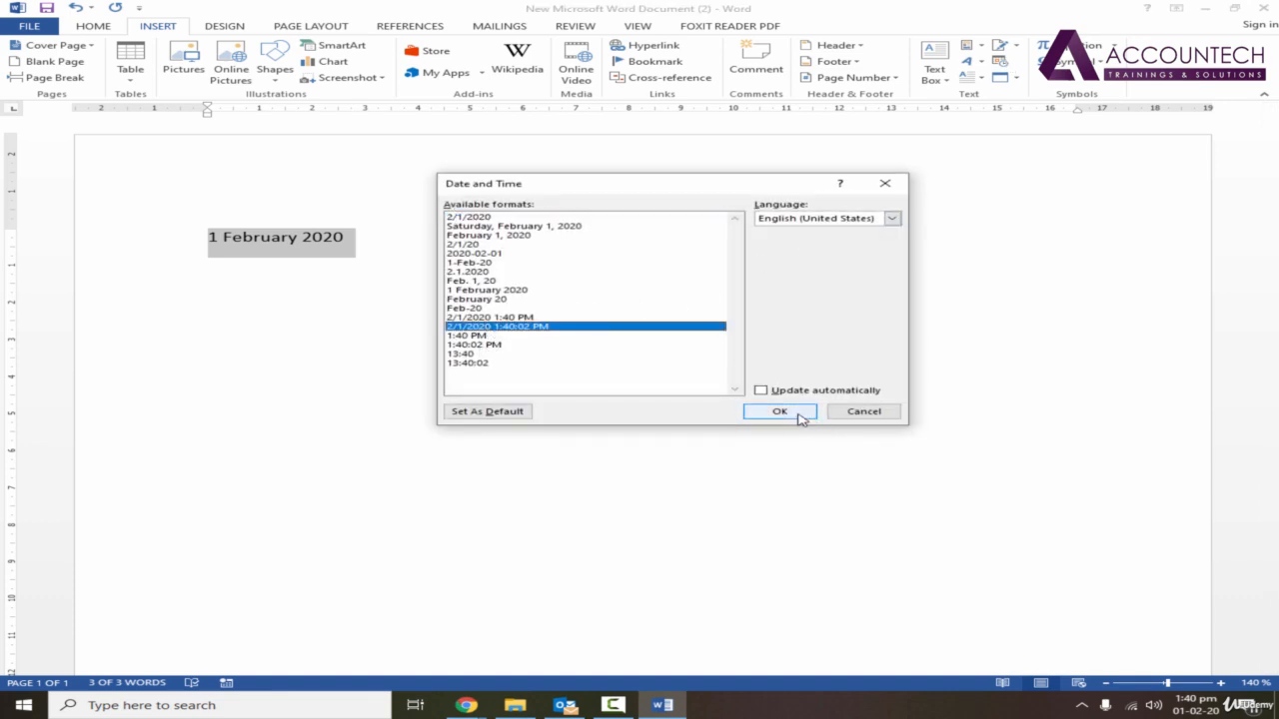
{"action": "left_click", "coordinate": [799, 415]}
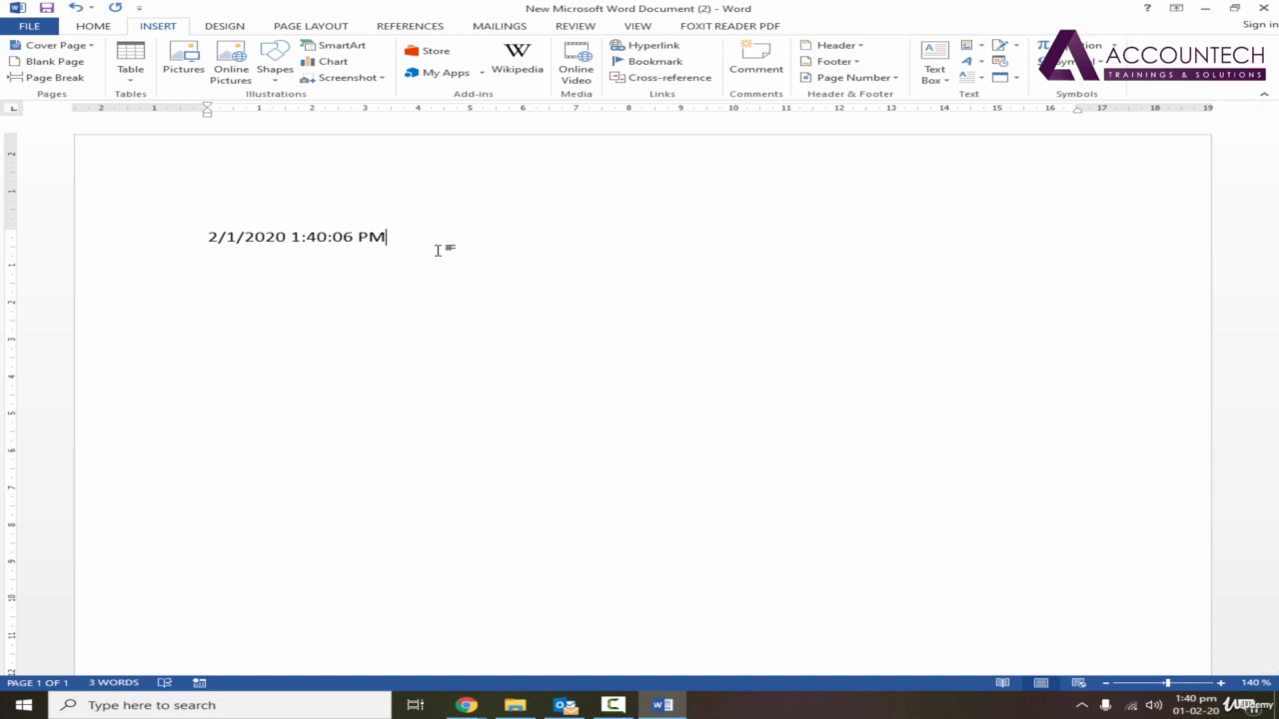
{"action": "key", "text": "ctrl+z"}
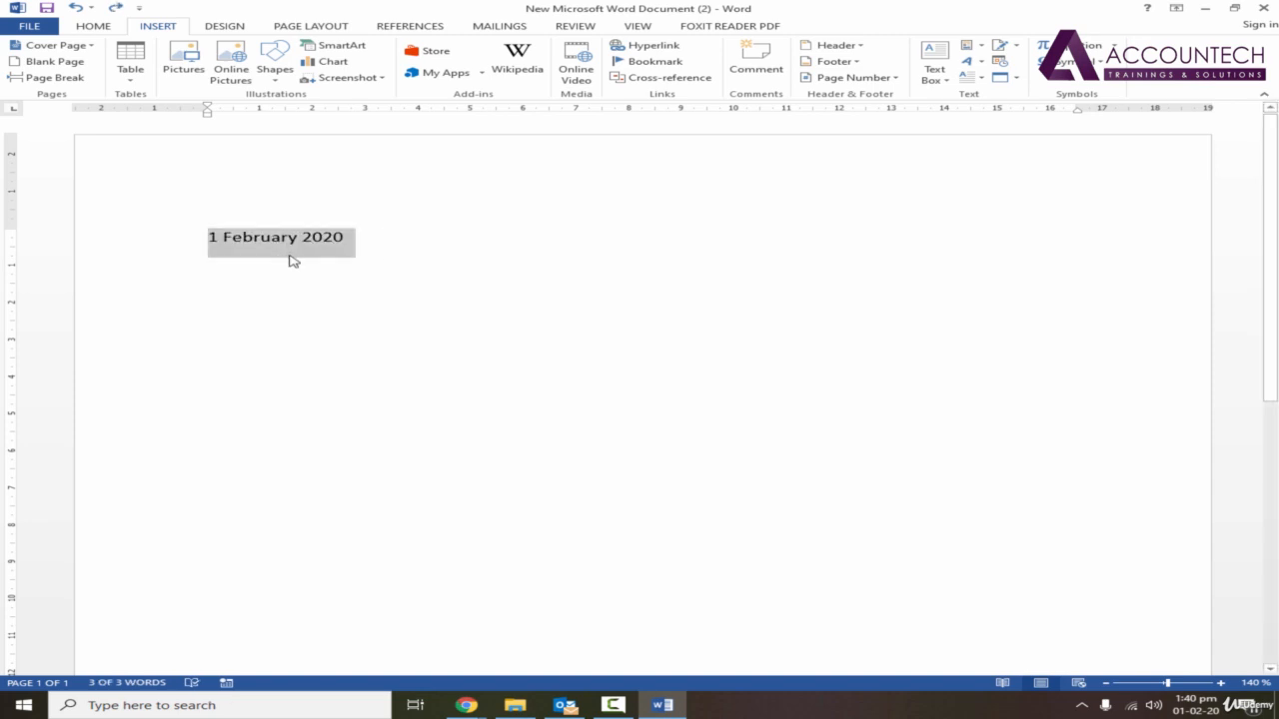
{"action": "left_click", "coordinate": [420, 243]}
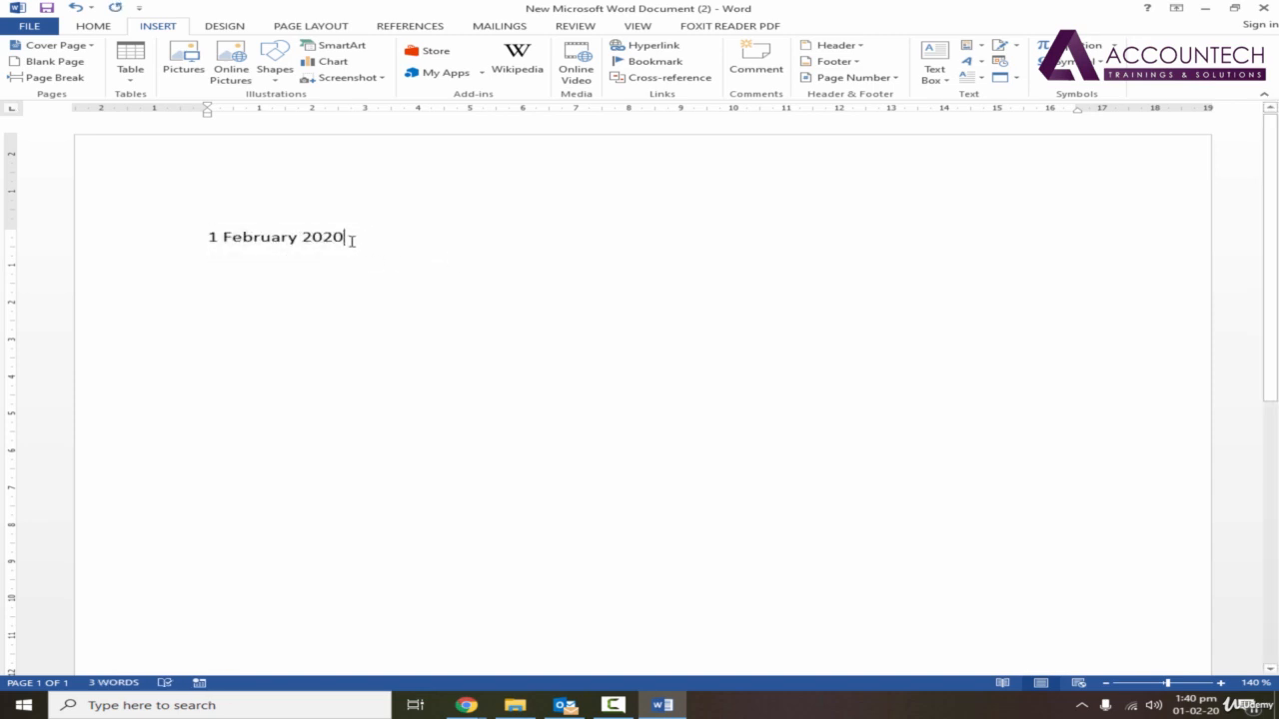
Replace the date with an automatically updating one in the "Saturday, February 1, 2020" format.
{"action": "left_click_drag", "start_coordinate": [348, 237], "coordinate": [205, 243]}
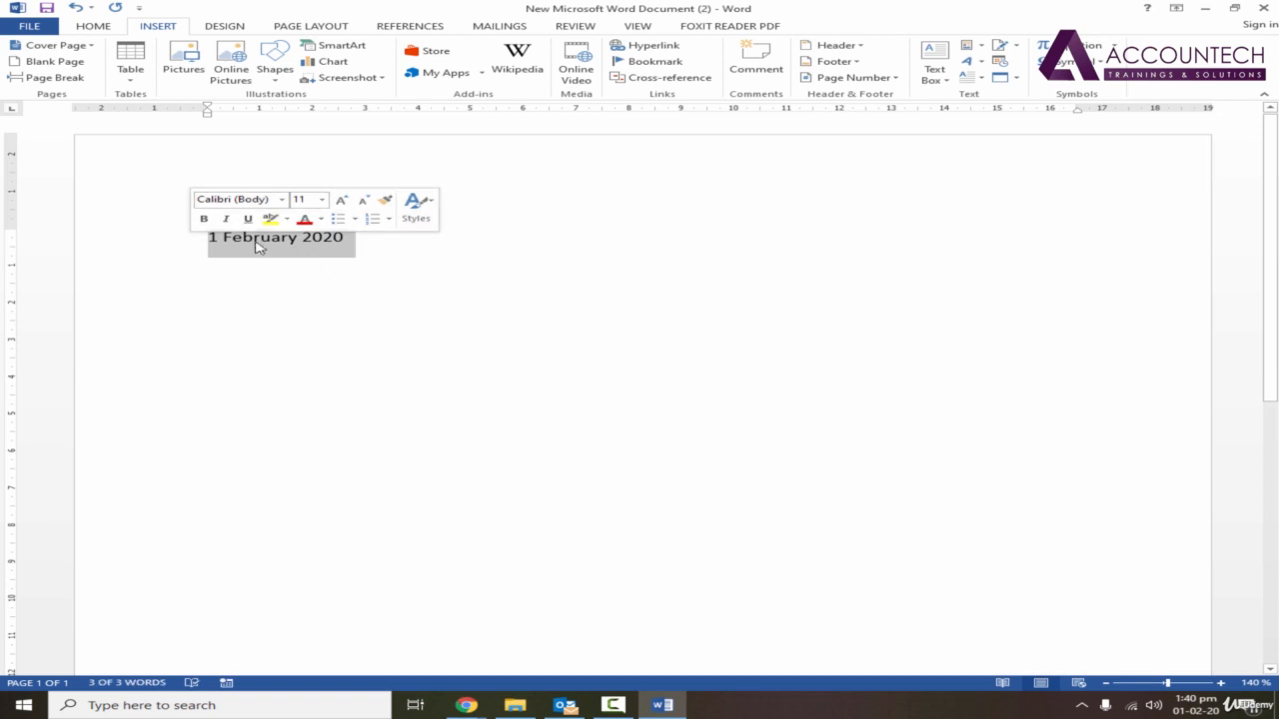
{"action": "mouse_move", "coordinate": [1206, 711]}
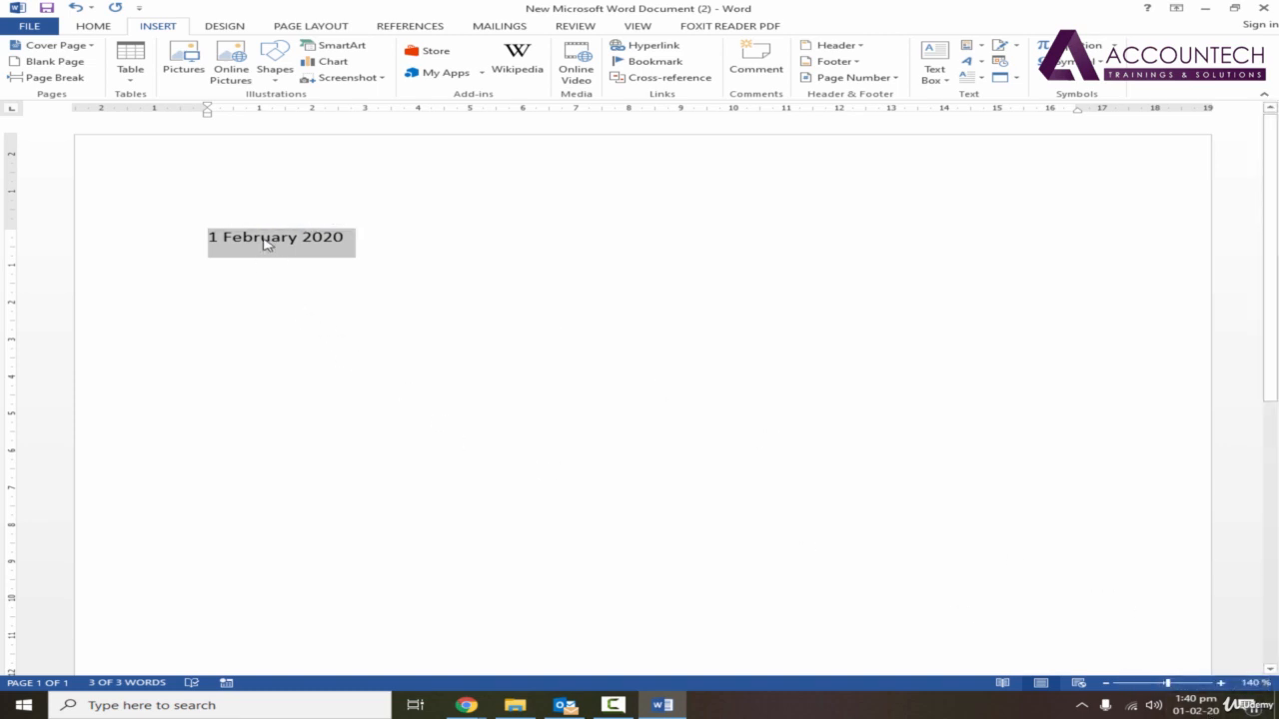
{"action": "left_click", "coordinate": [1002, 63]}
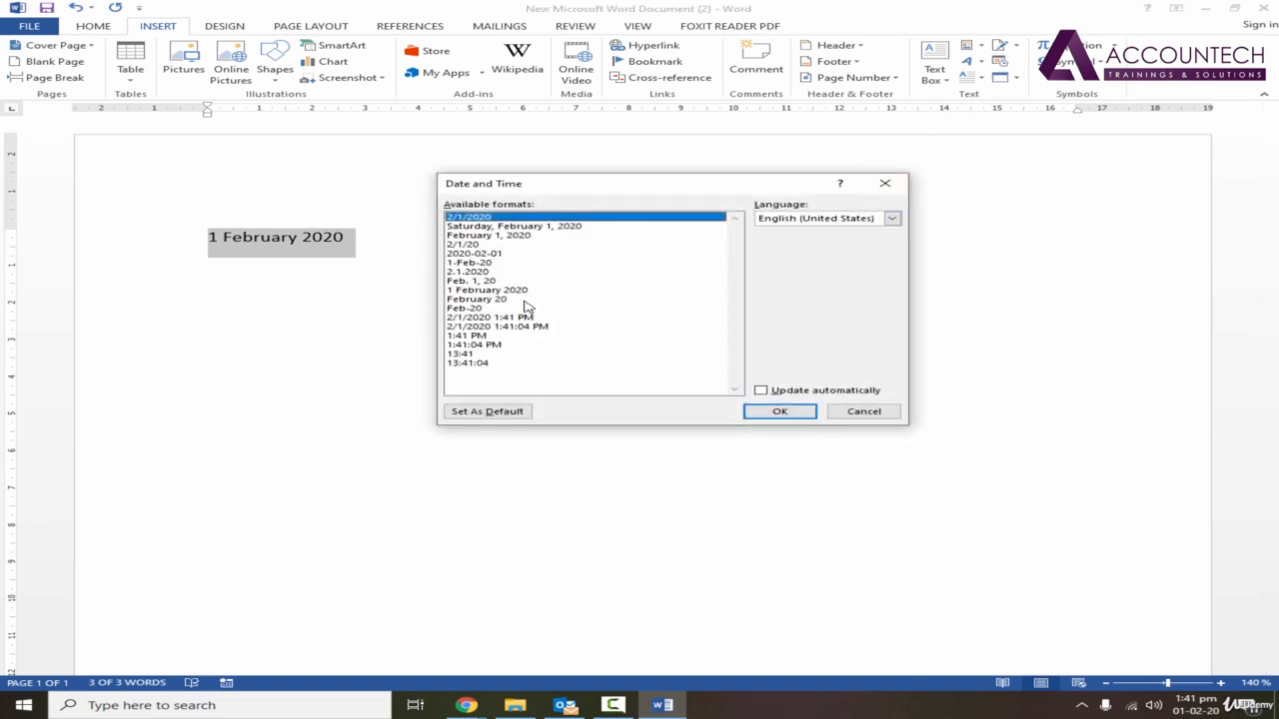
{"action": "left_click", "coordinate": [533, 226]}
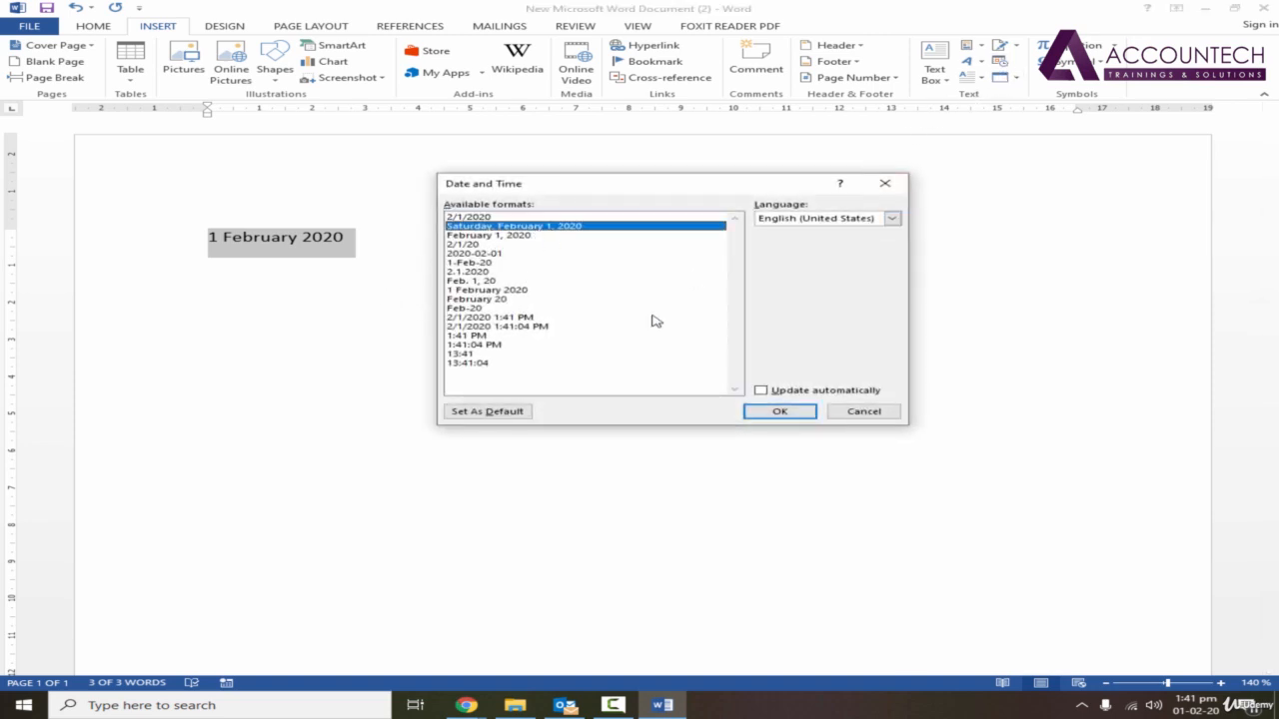
{"action": "left_click", "coordinate": [764, 392]}
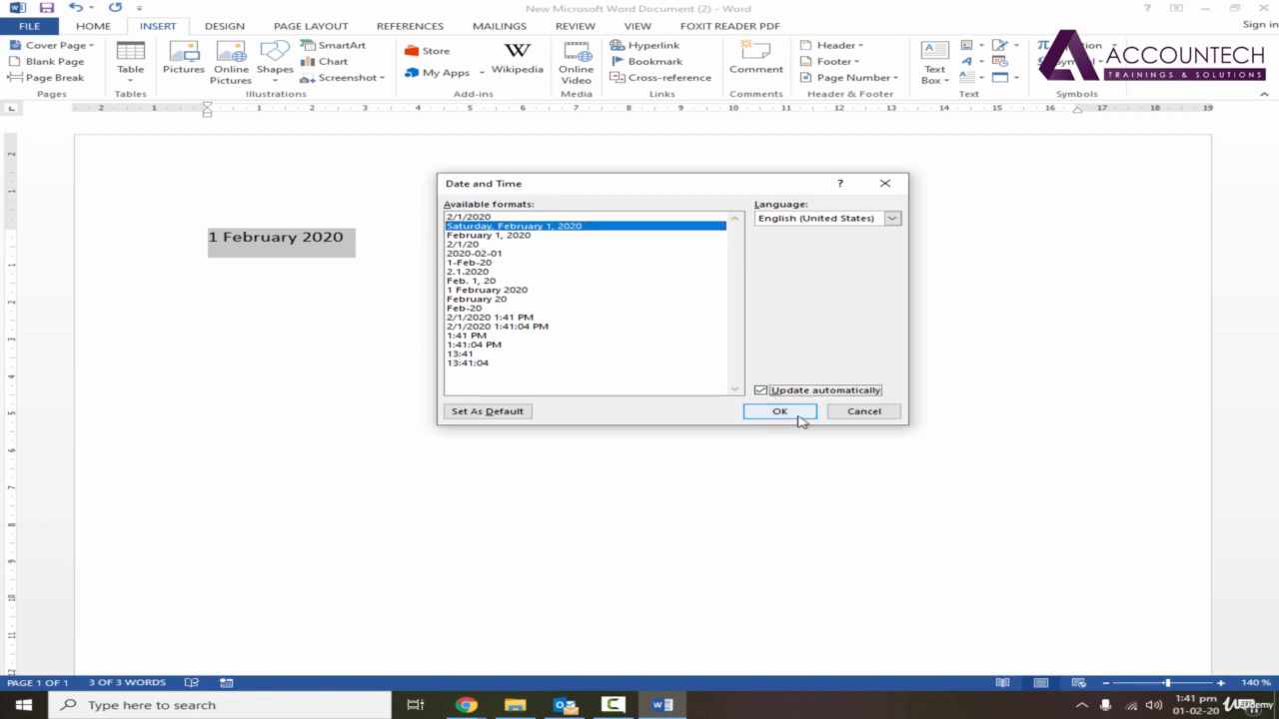
{"action": "left_click", "coordinate": [780, 412]}
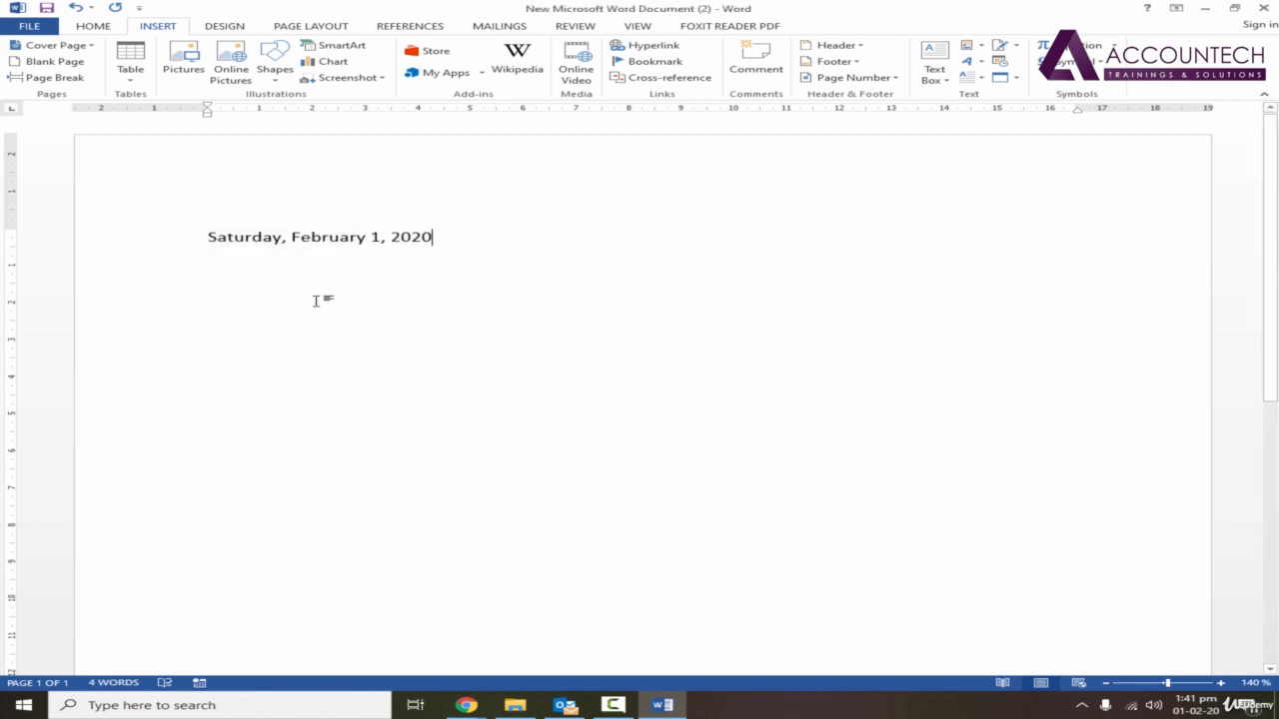
{"action": "left_click", "coordinate": [297, 241]}
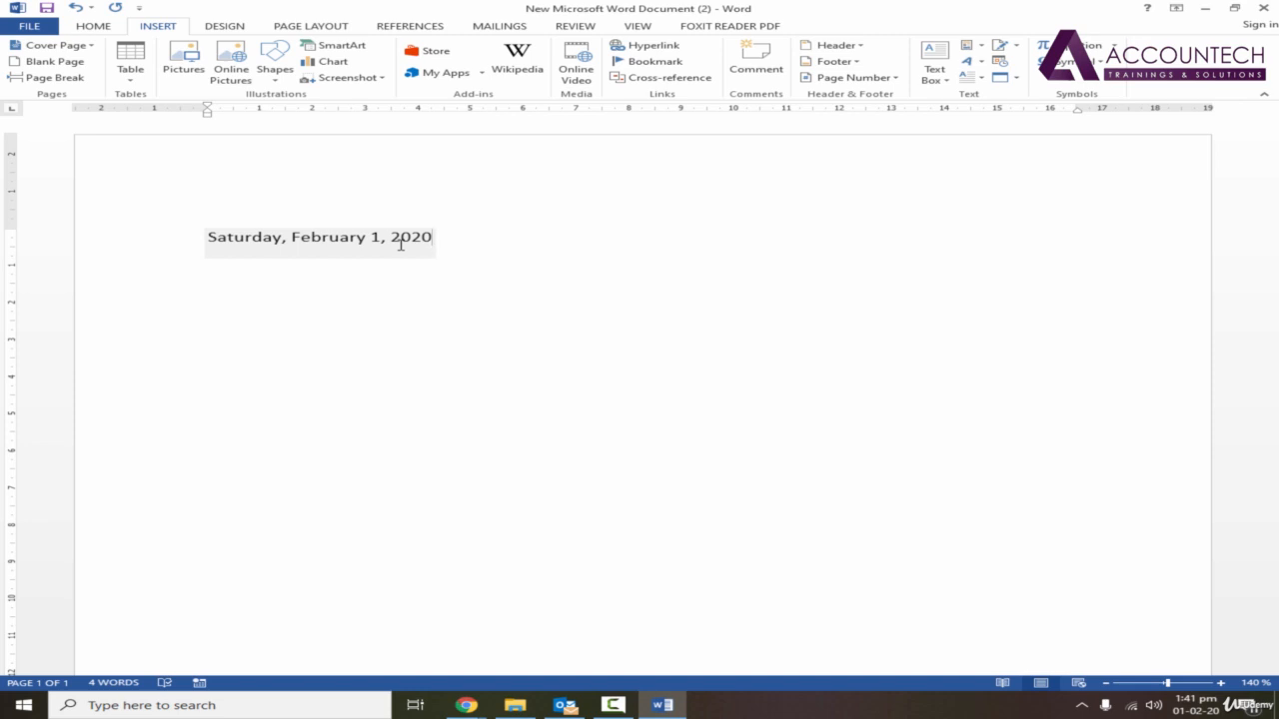
{"action": "left_click", "coordinate": [448, 249]}
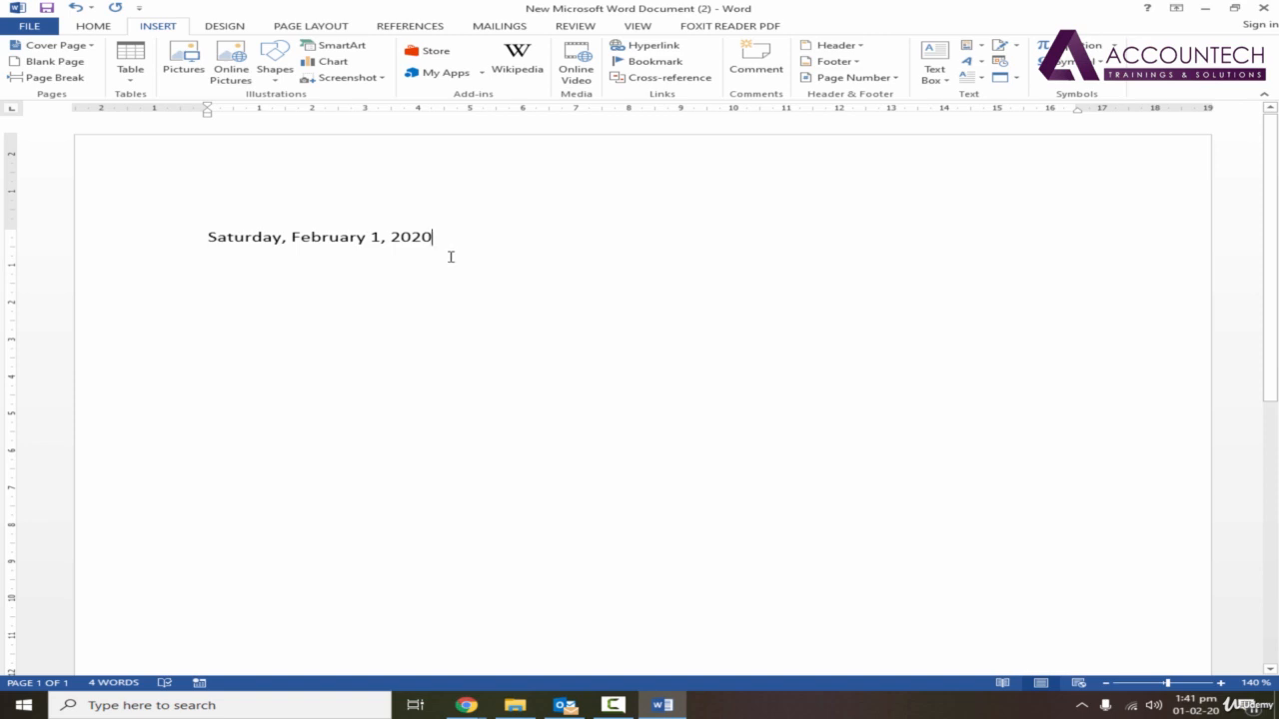
Below the date, leave a blank line and add "To:" and "From :" lines with the recipient's and sender's first names.
{"action": "key", "text": "Return"}
{"action": "type", "text": "T"}
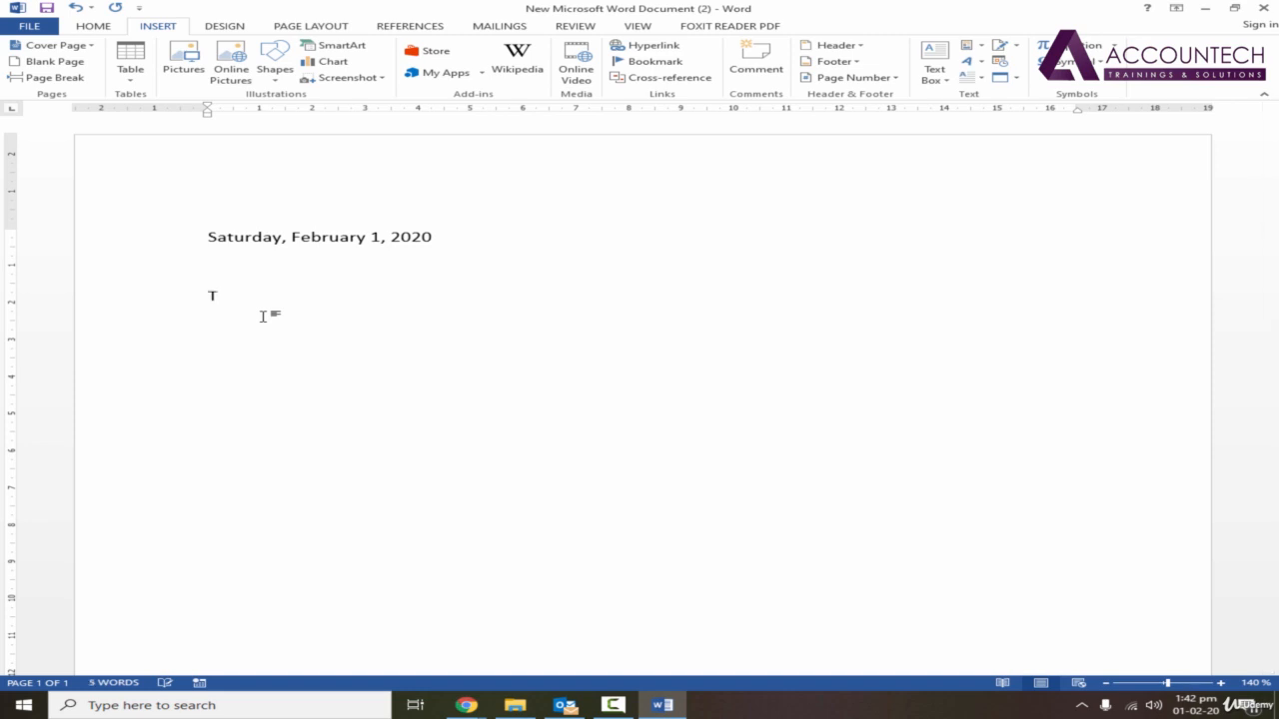
{"action": "type", "text": "o:  farhan"}
{"action": "key", "text": "Return"}
{"action": "type", "text": "From \""}
{"action": "key", "text": "BackSpace"}
{"action": "type", "text": ": Saad"}
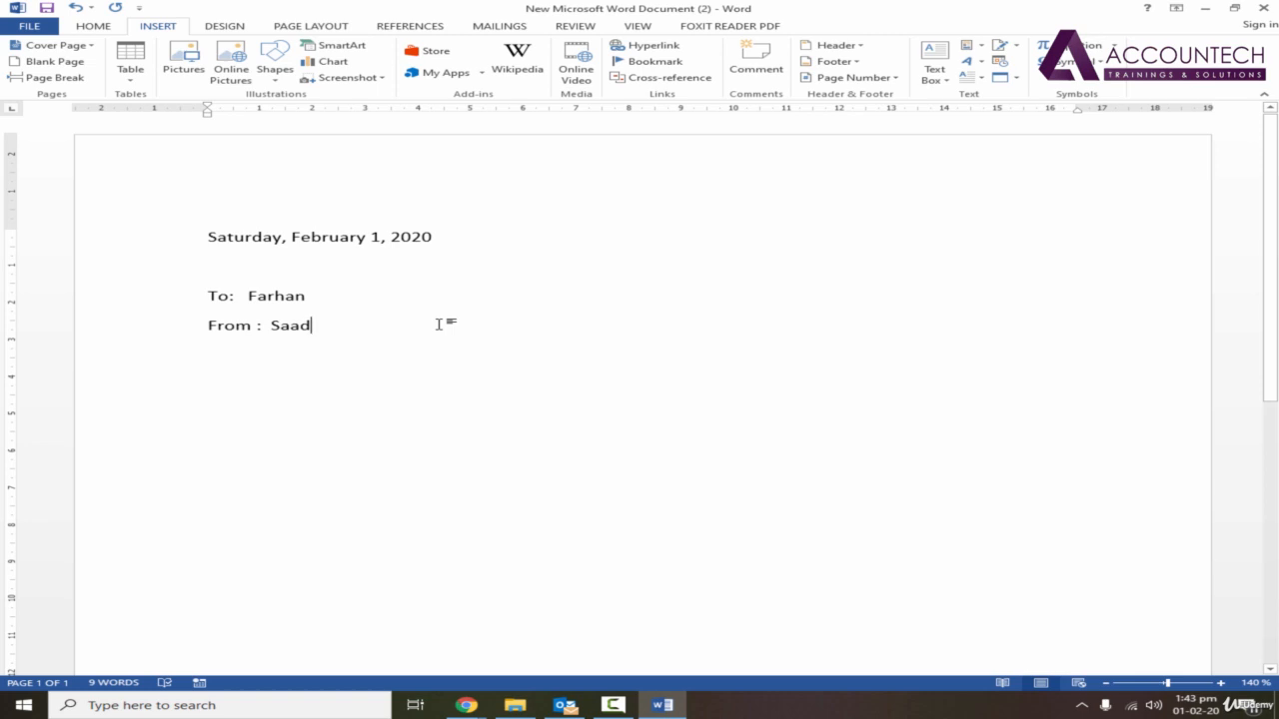
Delete the space before the colon in the From line and the spaces between "To:" and the recipient's name.
{"action": "double_click", "coordinate": [287, 296]}
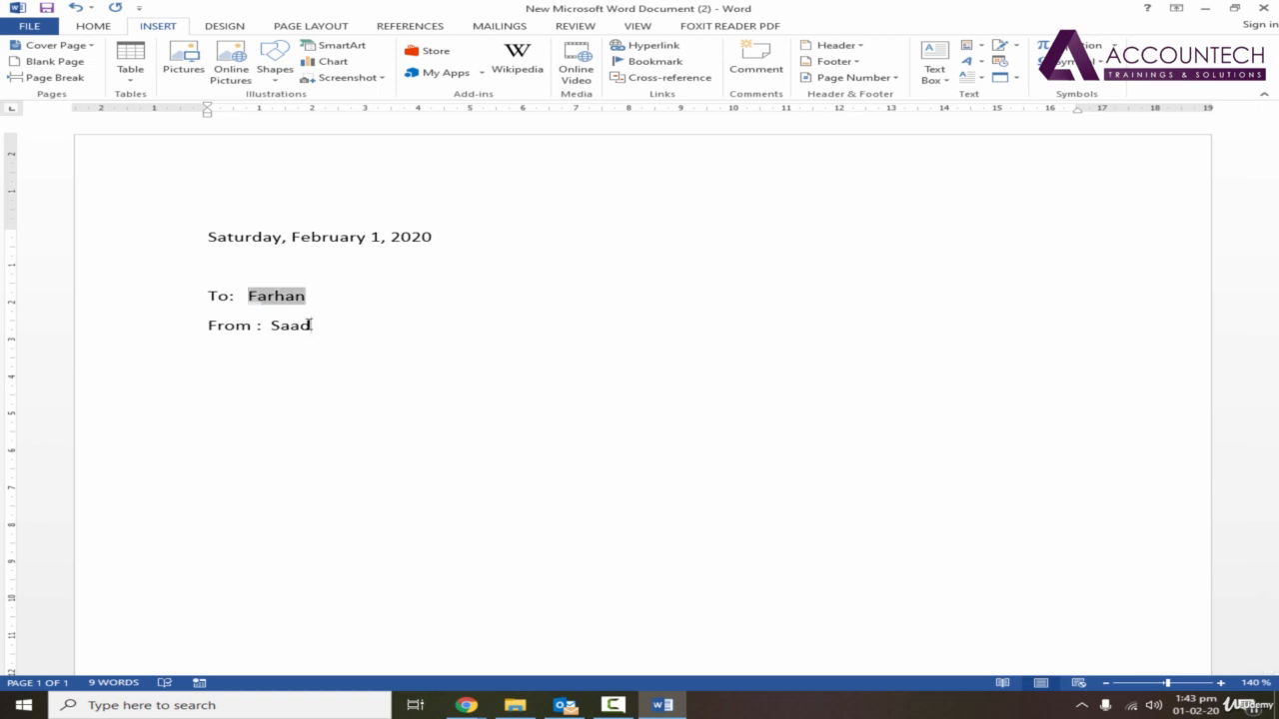
{"action": "left_click", "coordinate": [311, 324]}
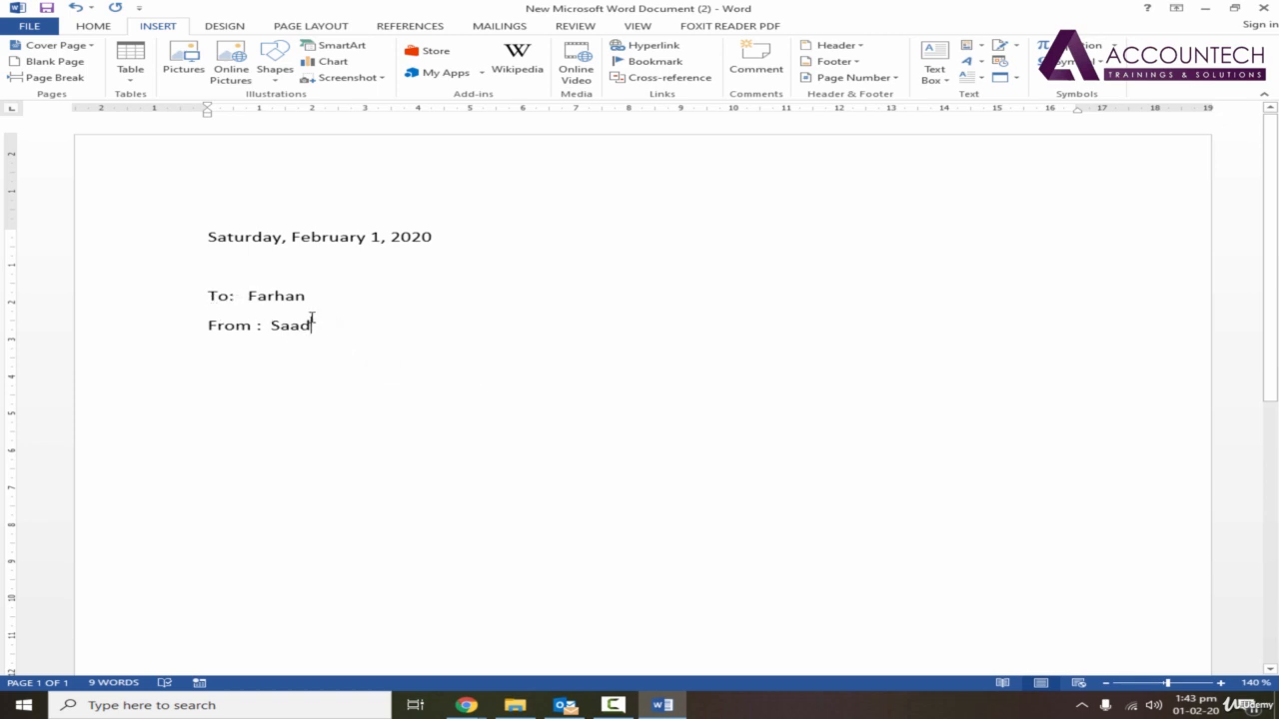
{"action": "double_click", "coordinate": [249, 297]}
{"action": "left_click", "coordinate": [272, 325]}
{"action": "left_click", "coordinate": [258, 326]}
{"action": "key", "text": "BackSpace"}
{"action": "left_click", "coordinate": [249, 296]}
{"action": "key", "text": "BackSpace"}
{"action": "key", "text": "BackSpace"}
{"action": "key", "text": "BackSpace"}
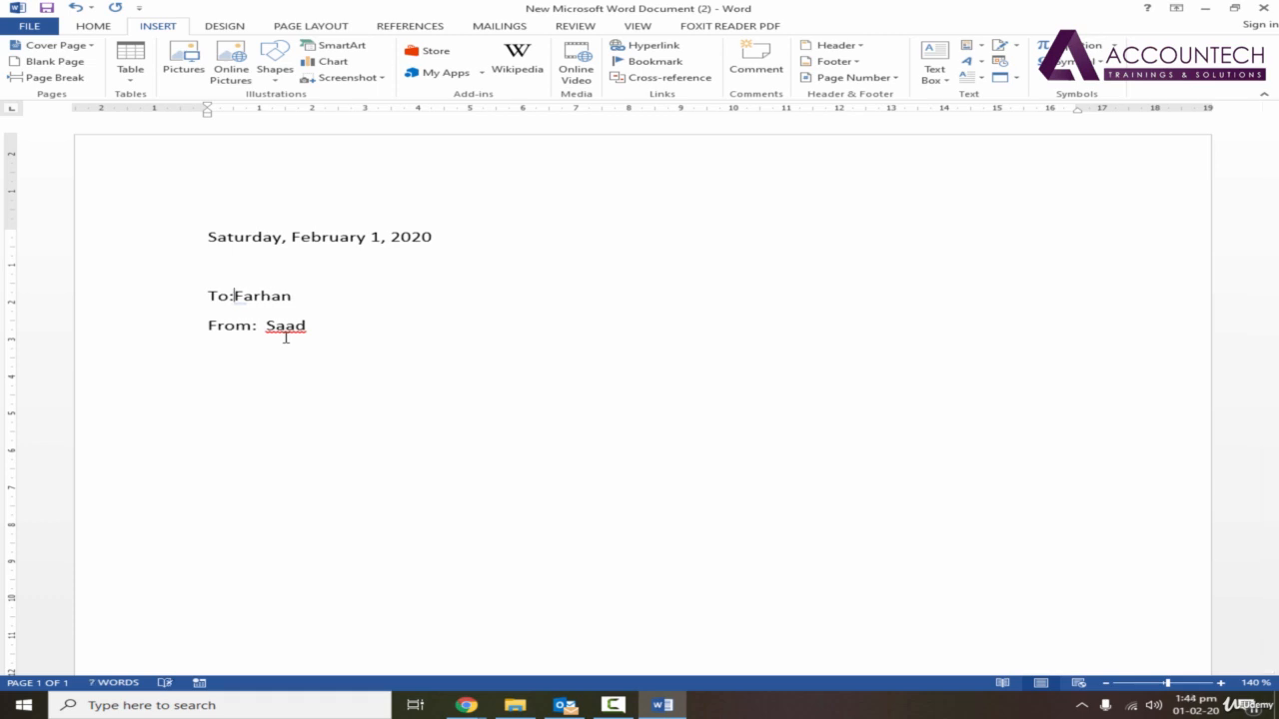
Align the two names by adding a tab after "To:" and replacing the spaces after "From:" with a tab.
{"action": "key", "text": "Tab"}
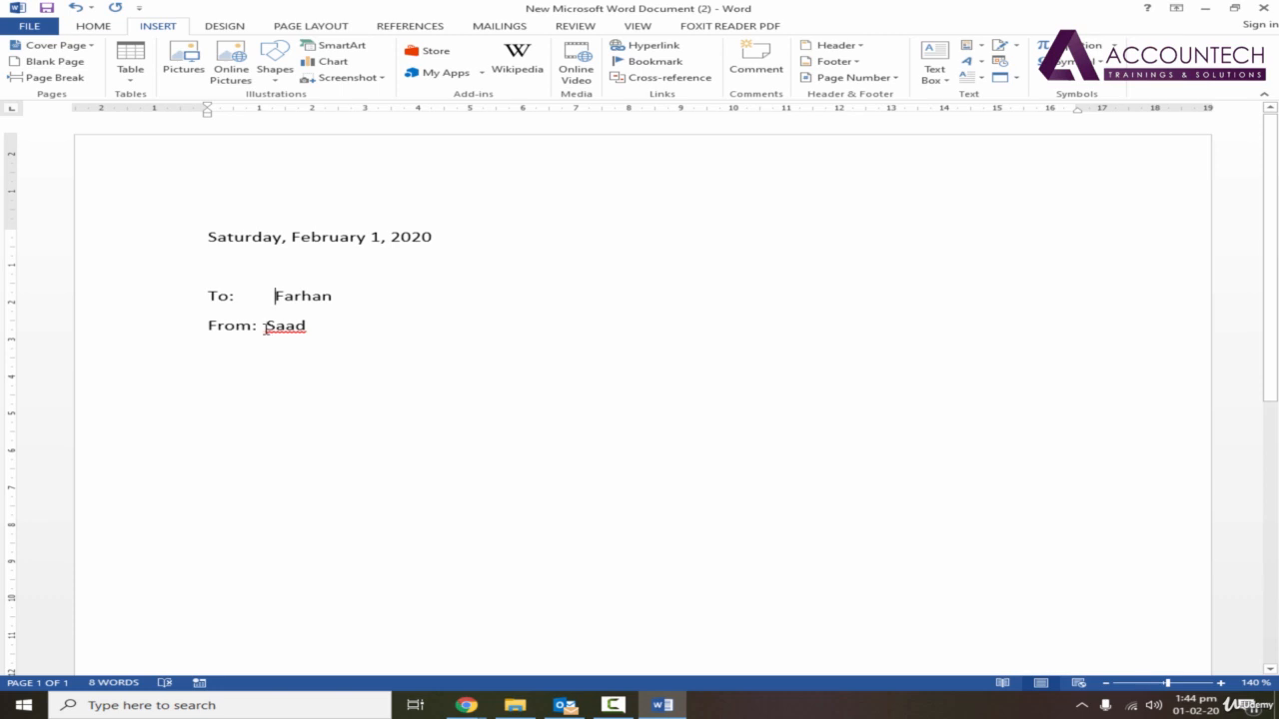
{"action": "key", "text": "BackSpace"}
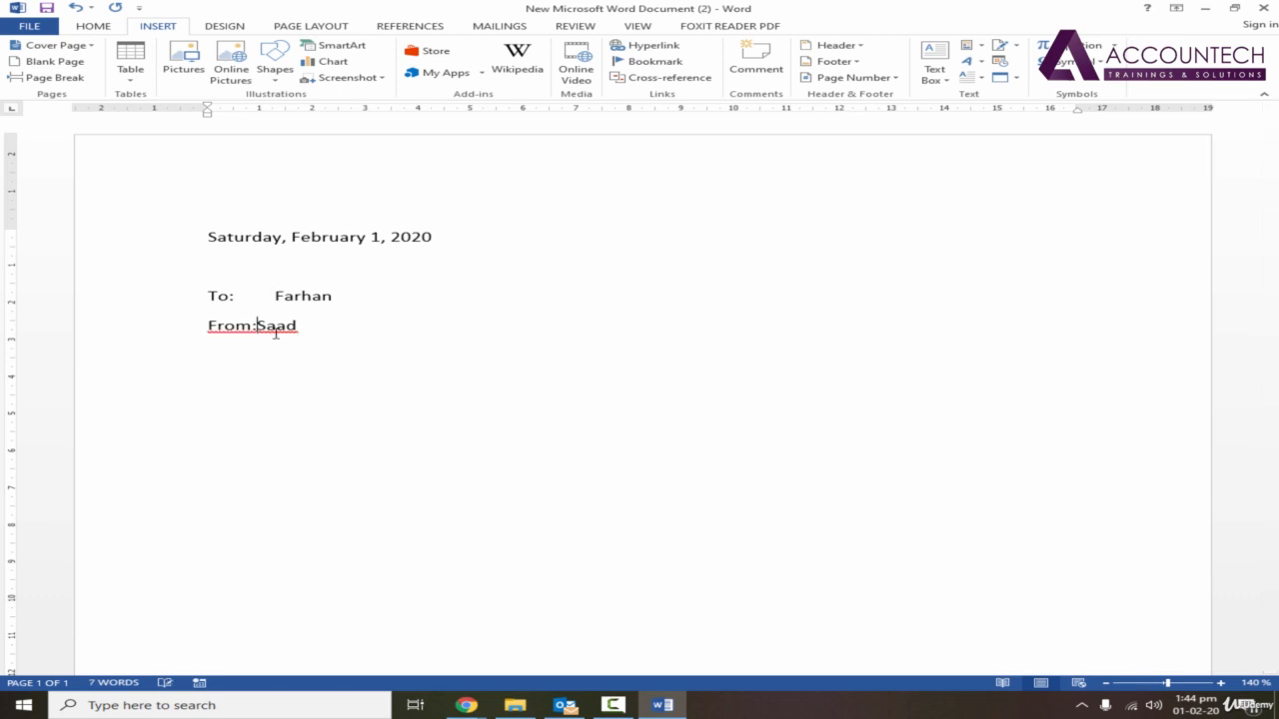
{"action": "key", "text": "Tab"}
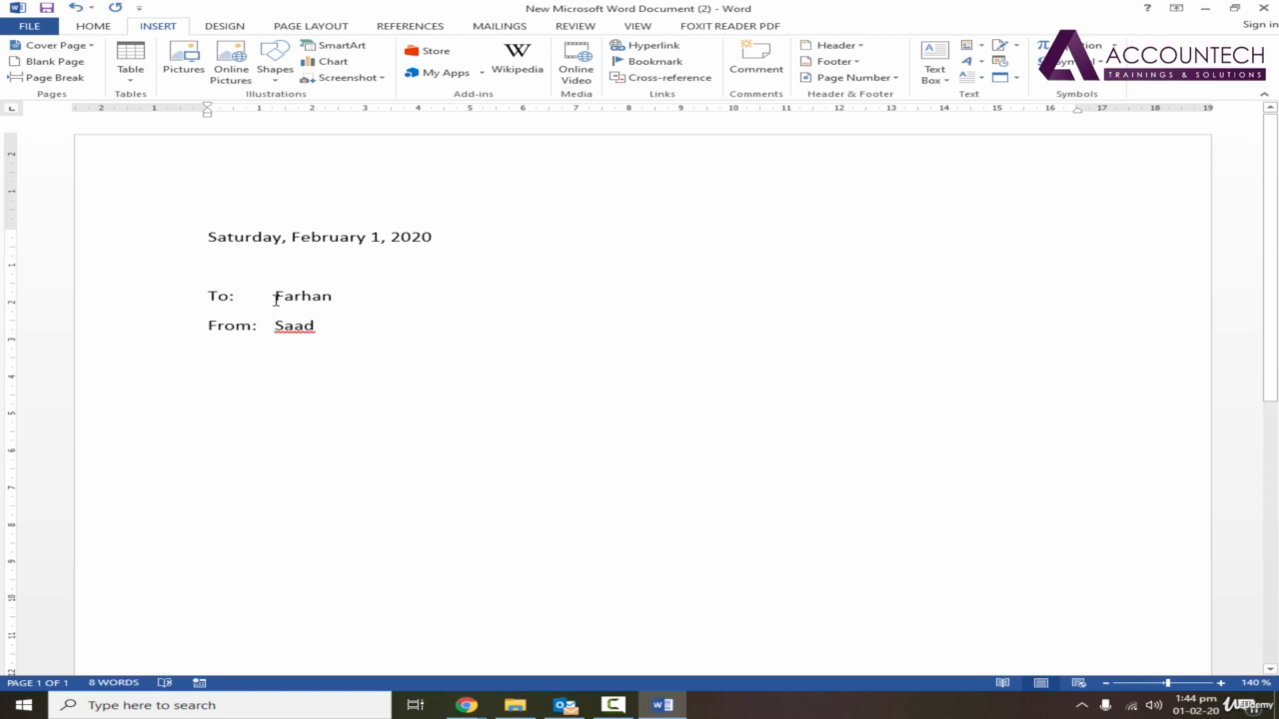
Add the sender's first name in the From line to the spelling dictionary.
{"action": "triple_click", "coordinate": [209, 295]}
{"action": "left_click", "coordinate": [325, 330]}
{"action": "right_click", "coordinate": [298, 327]}
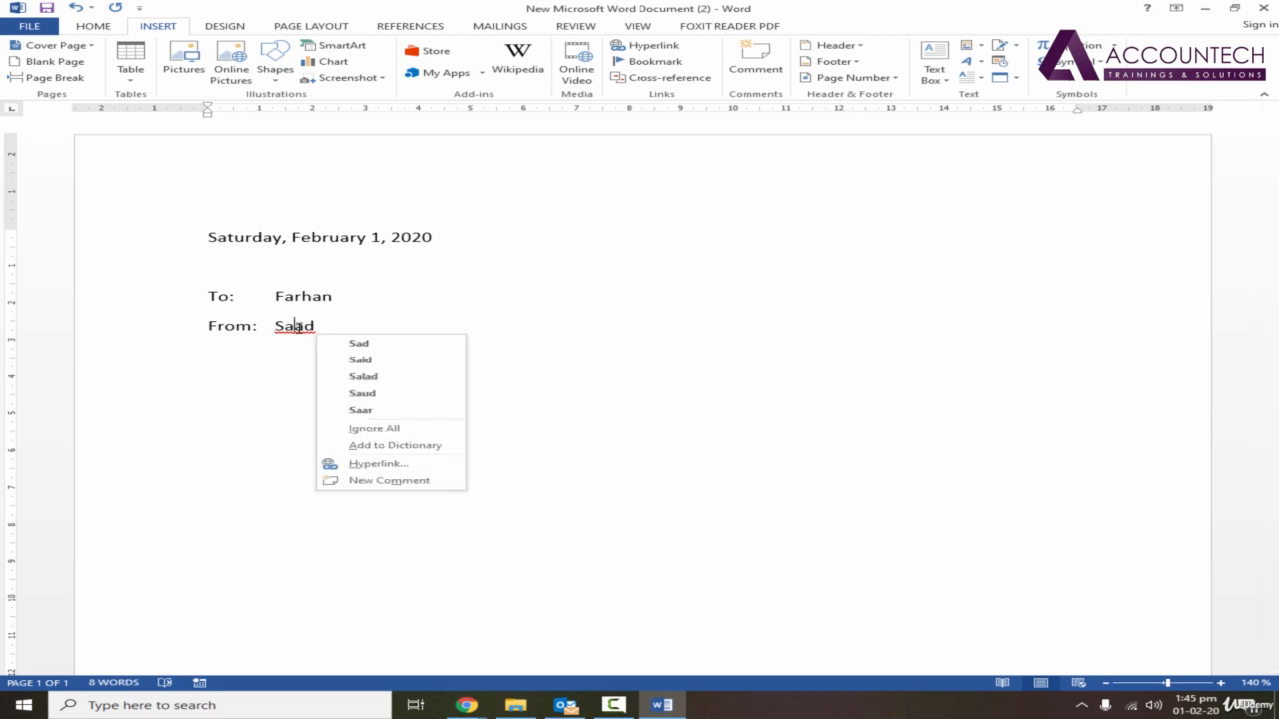
{"action": "left_click", "coordinate": [402, 451]}
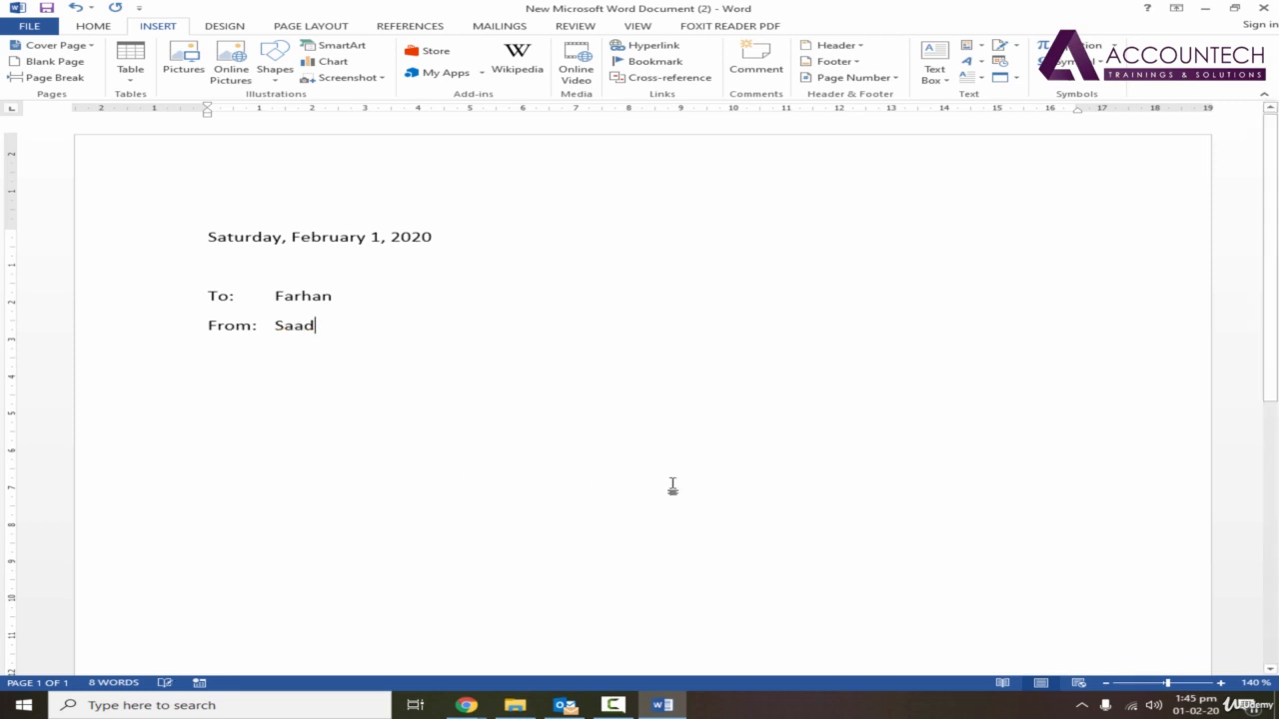
Enter the sender's first name again below the From line as a spelling test and remove it.
{"action": "key", "text": "Return"}
{"action": "key", "text": "Return"}
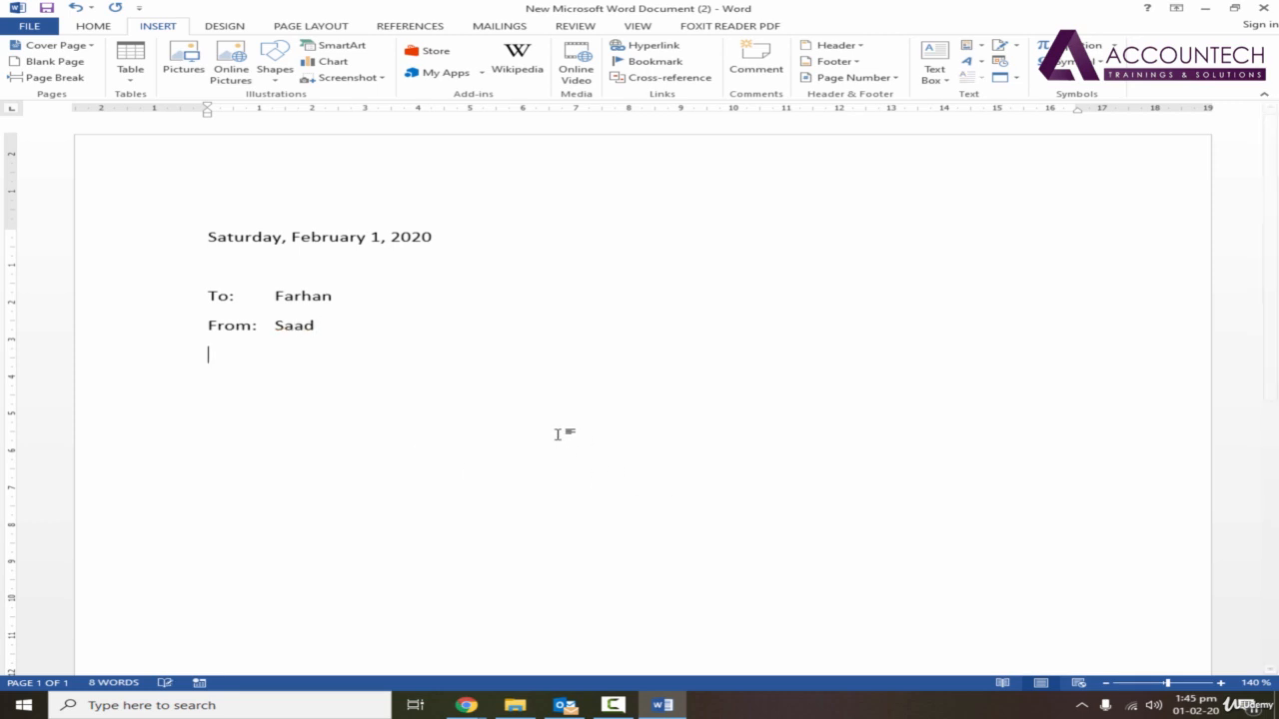
{"action": "type", "text": "Saad"}
{"action": "key", "text": "BackSpace"}
{"action": "key", "text": "BackSpace"}
{"action": "key", "text": "BackSpace"}
{"action": "key", "text": "BackSpace"}
{"action": "key", "text": "BackSpace"}
{"action": "key", "text": "BackSpace"}
{"action": "key", "text": "BackSpace"}
{"action": "type", "text": "d"}
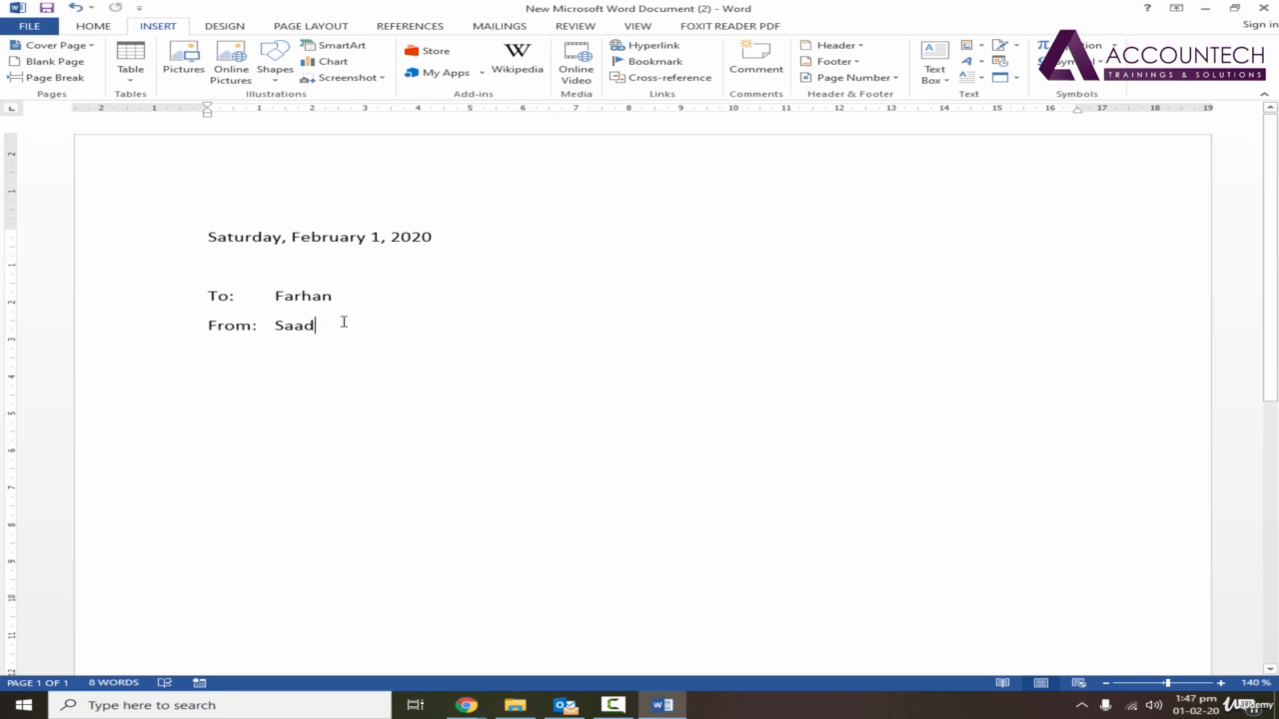
Leave a blank line below the From line and add the line "Subject: Calendar Order Status".
{"action": "key", "text": "Return"}
{"action": "left_click", "coordinate": [334, 300]}
{"action": "left_click", "coordinate": [336, 331]}
{"action": "left_click", "coordinate": [419, 370]}
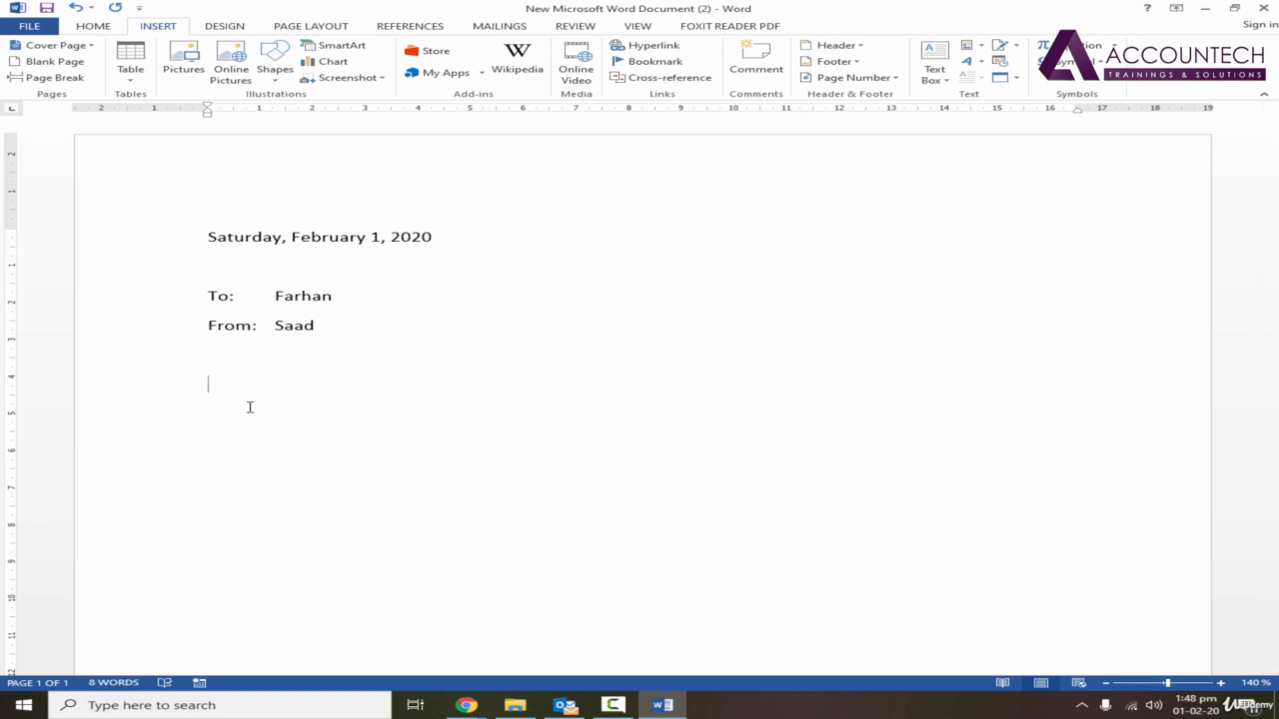
{"action": "type", "text": "Subject:"}
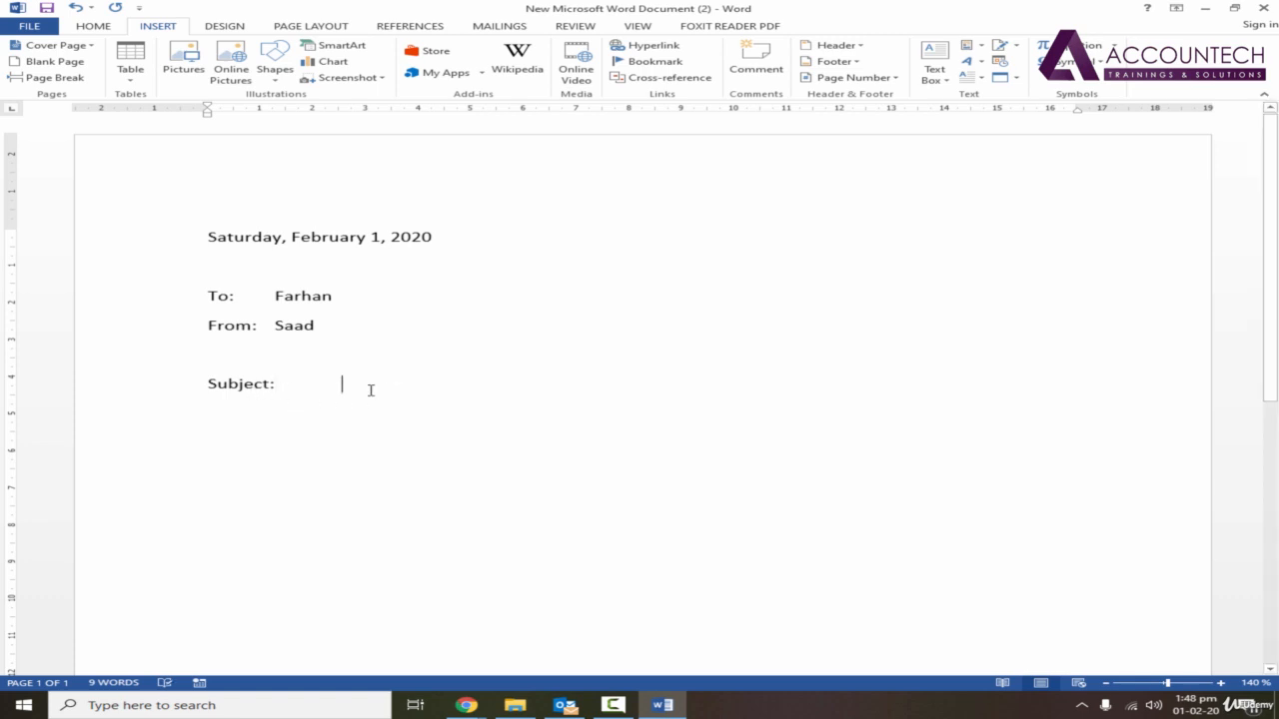
{"action": "key", "text": "BackSpace"}
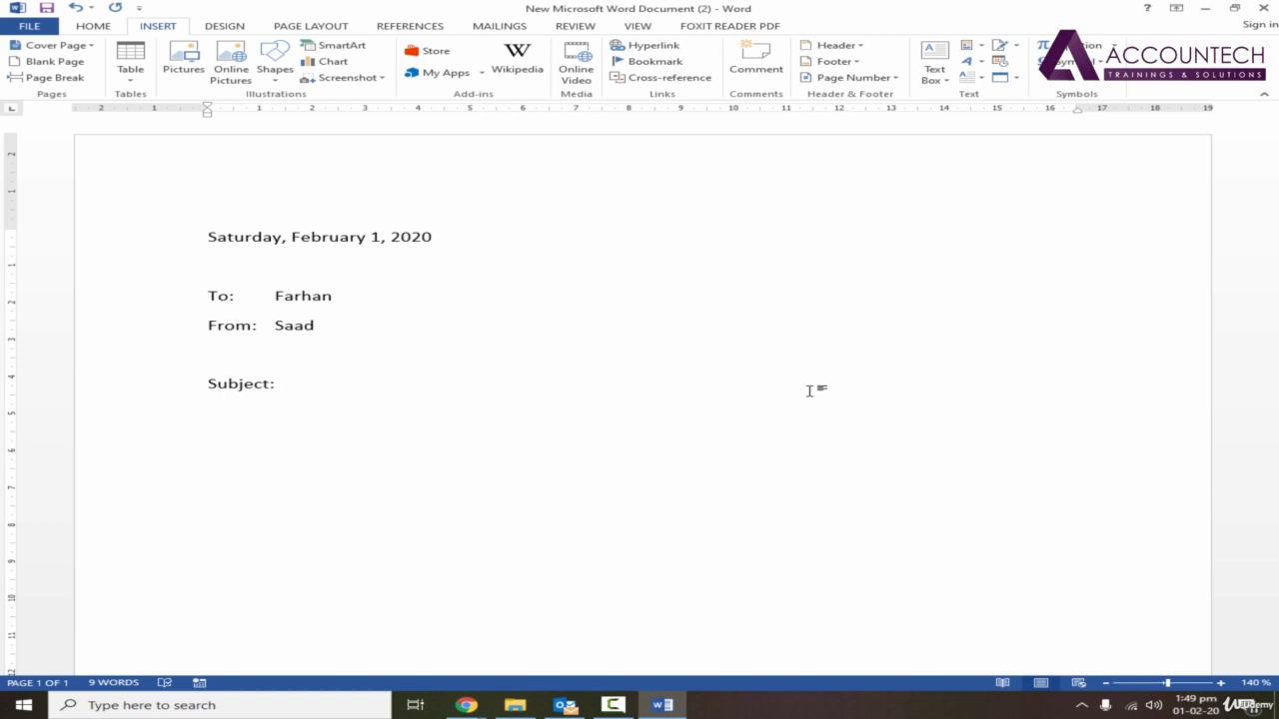
{"action": "type", "text": "Calendar "}
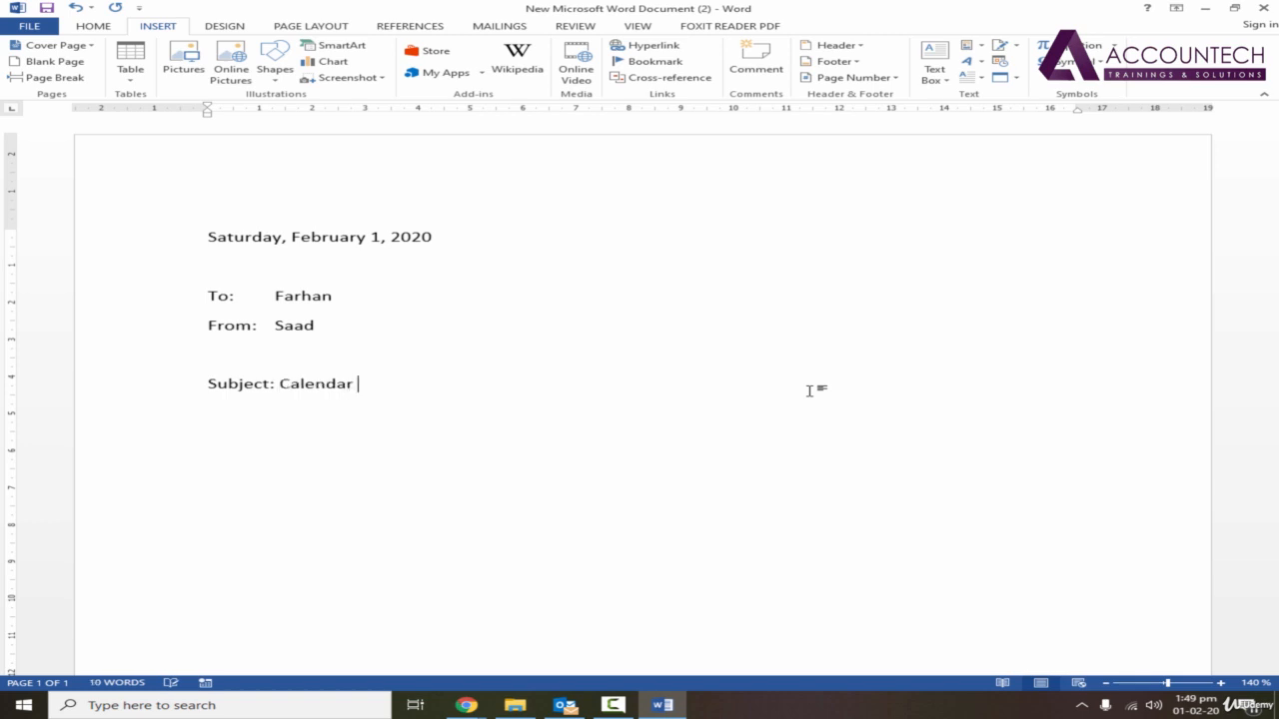
{"action": "type", "text": "Order Status"}
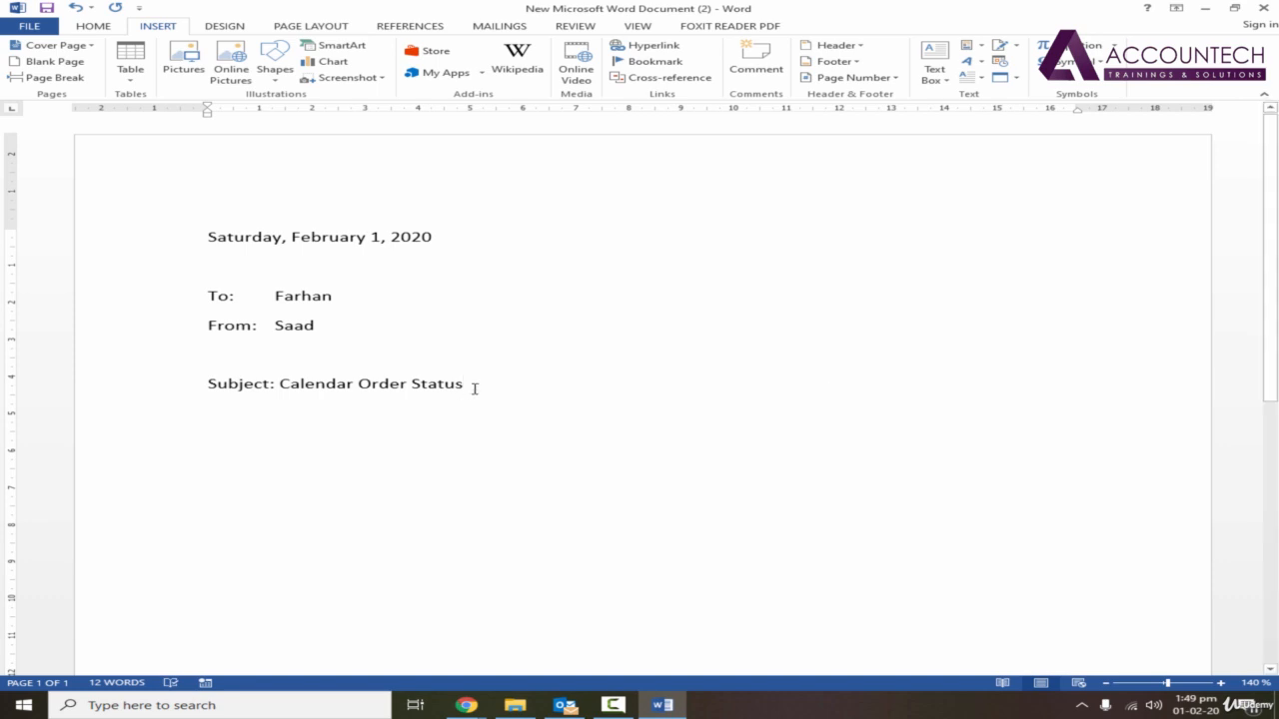
Make the whole line "Subject: Calendar Order Status" bold and underlined.
{"action": "left_click_drag", "start_coordinate": [474, 387], "coordinate": [206, 390]}
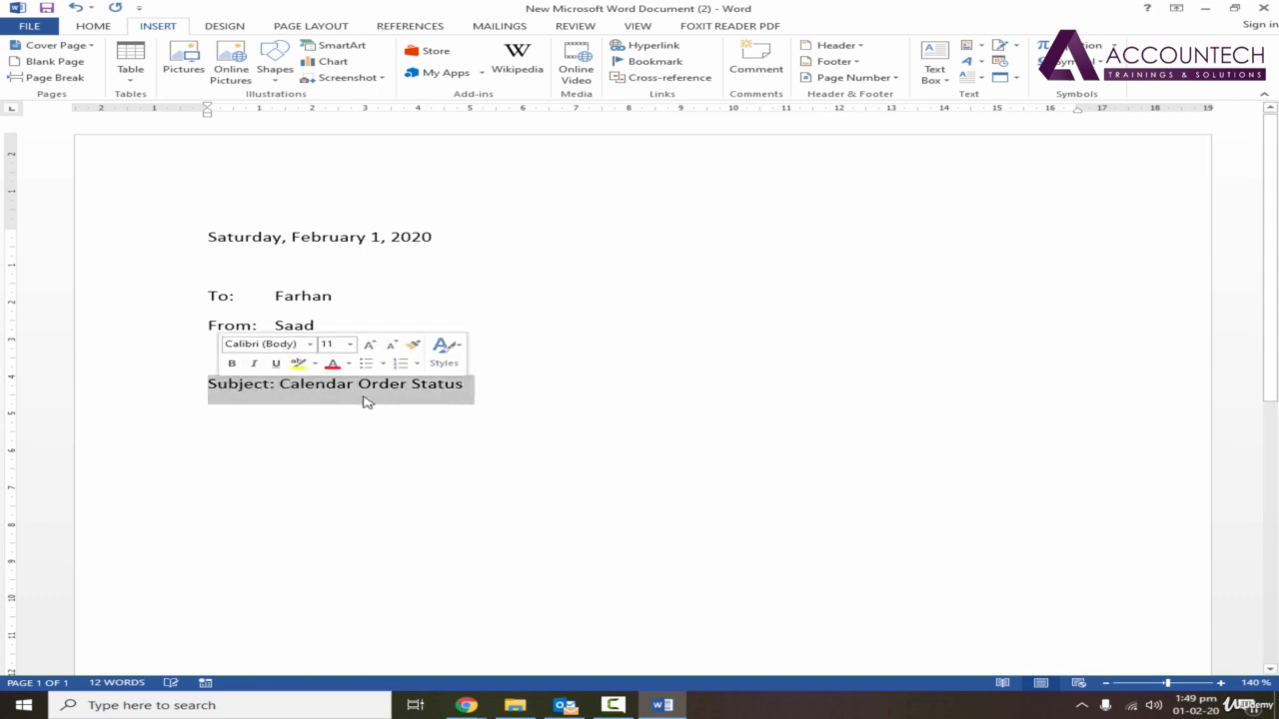
{"action": "left_click", "coordinate": [92, 28]}
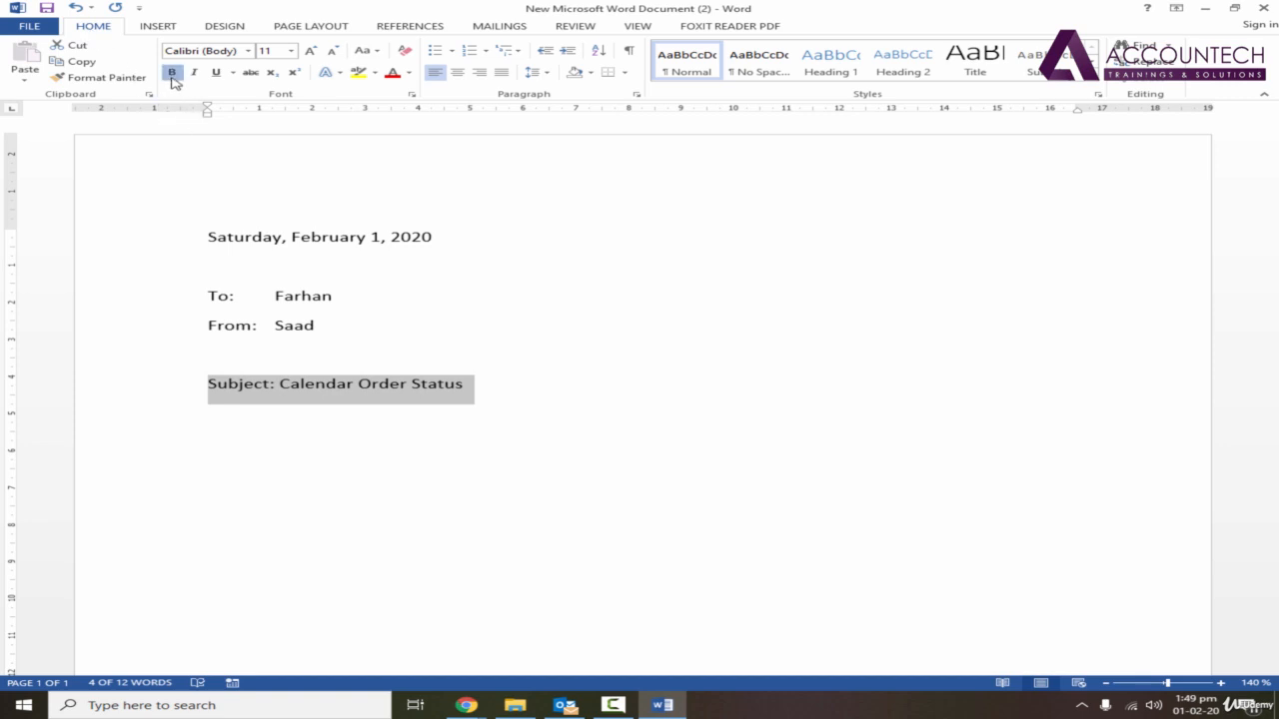
{"action": "left_click", "coordinate": [171, 73]}
{"action": "left_click", "coordinate": [215, 73]}
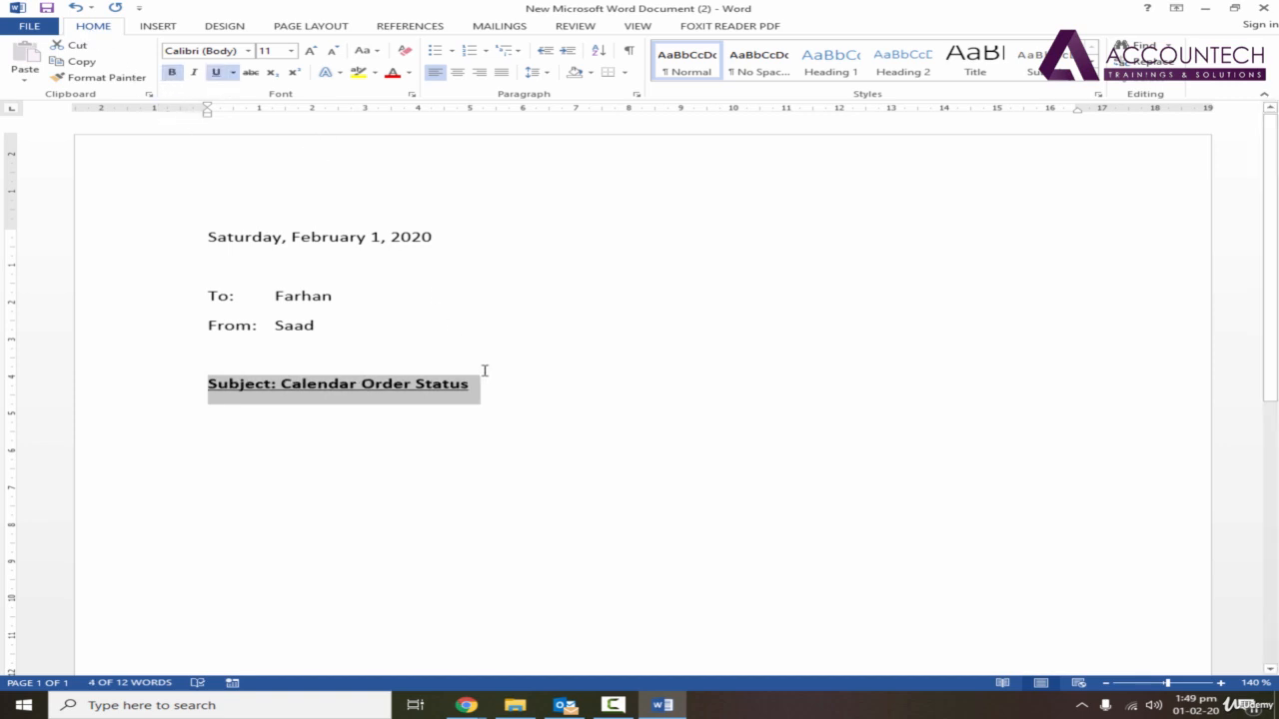
{"action": "left_click", "coordinate": [515, 387]}
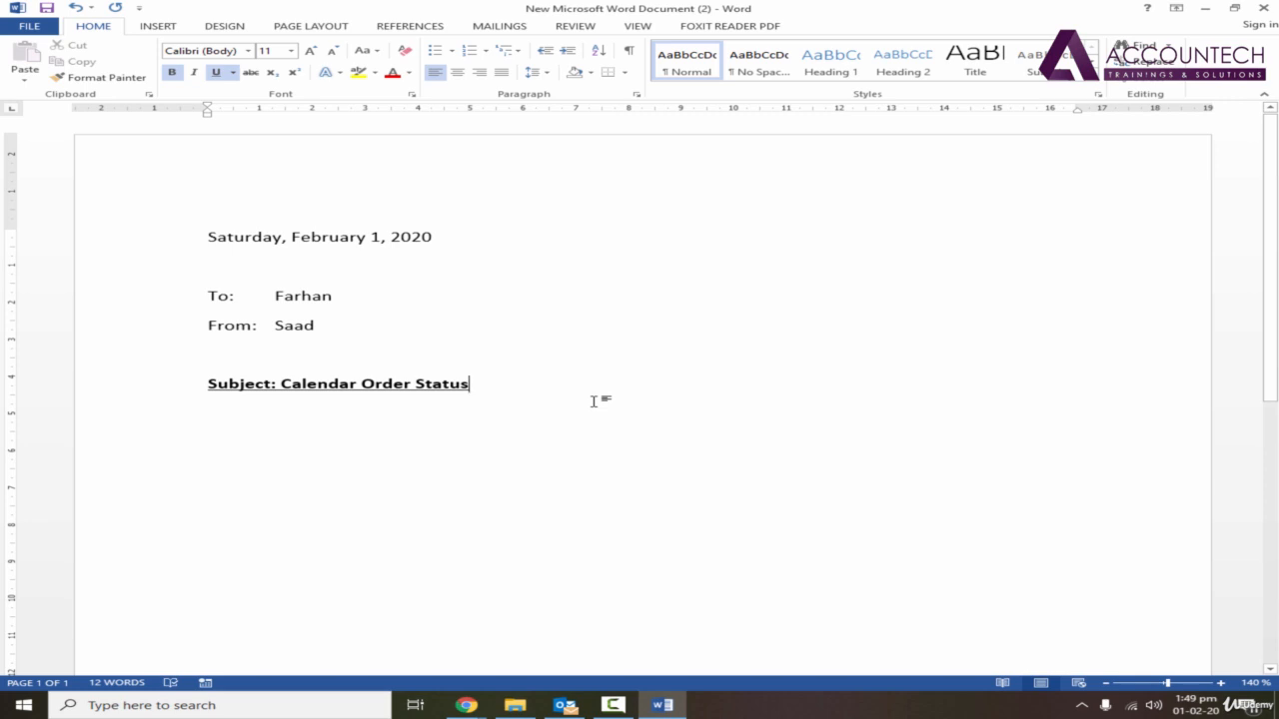
Below the subject, write a plain-text sentence asking the reader to call the named contact to check calendar order status.
{"action": "key", "text": "Return"}
{"action": "type", "text": "Call"}
{"action": "key", "text": "BackSpace"}
{"action": "key", "text": "BackSpace"}
{"action": "key", "text": "BackSpace"}
{"action": "key", "text": "BackSpace"}
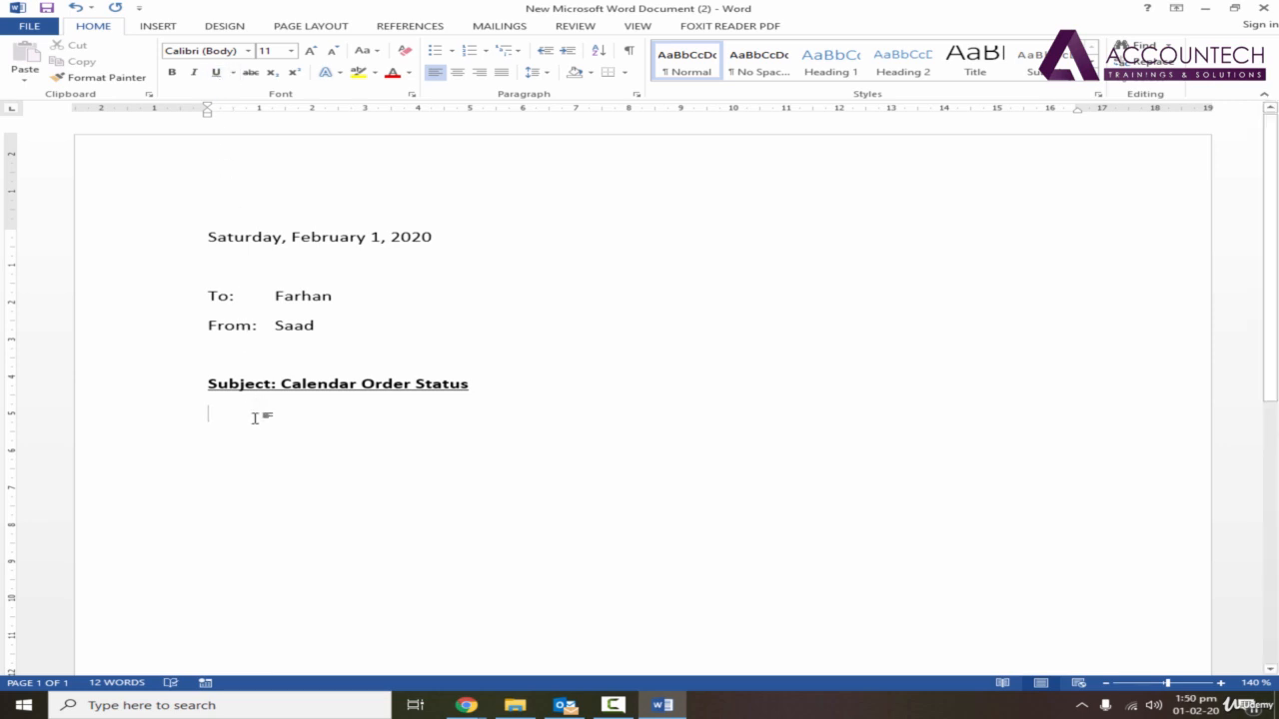
{"action": "type", "text": "Call Mr. Ateeq to check "}
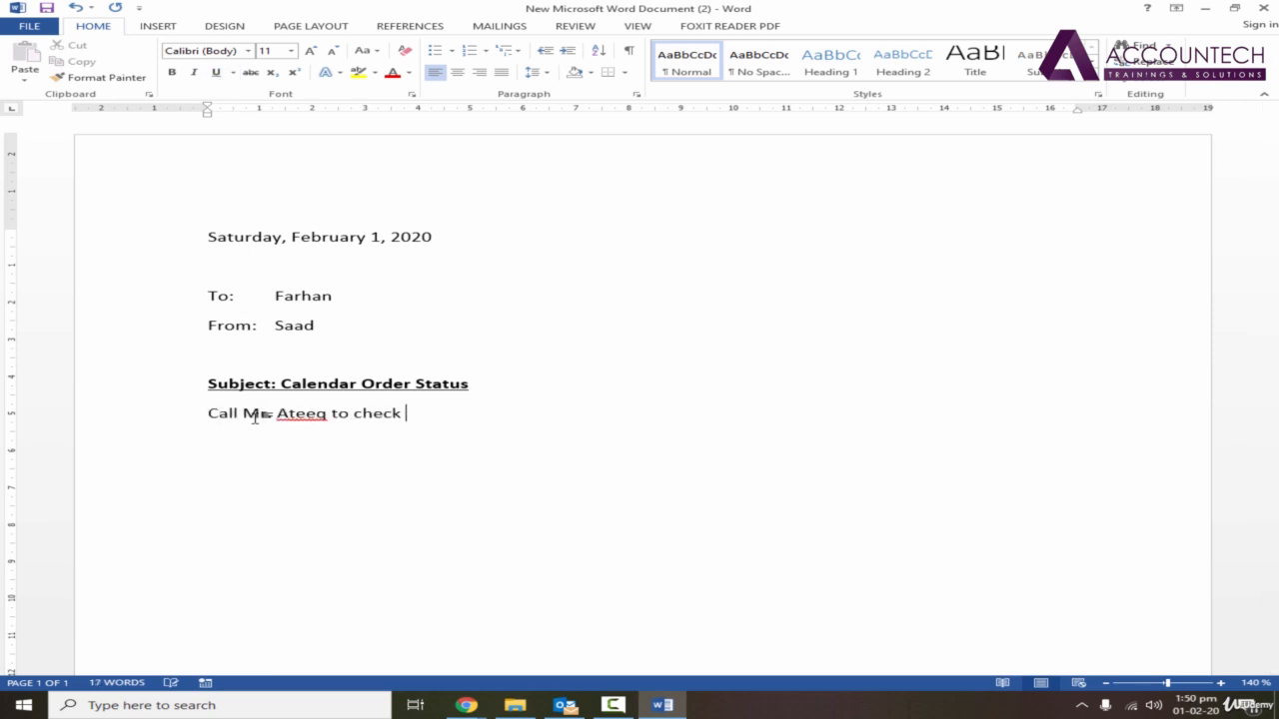
{"action": "type", "text": "your order status"}
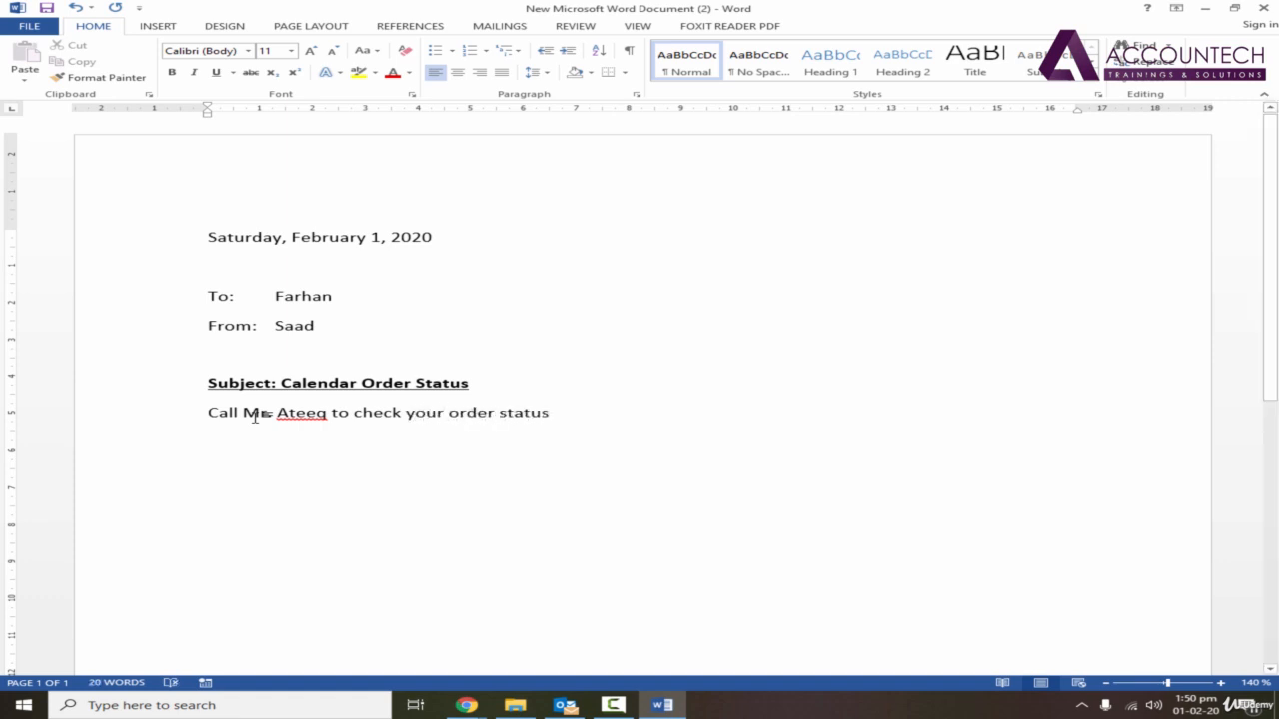
{"action": "type", "text": "."}
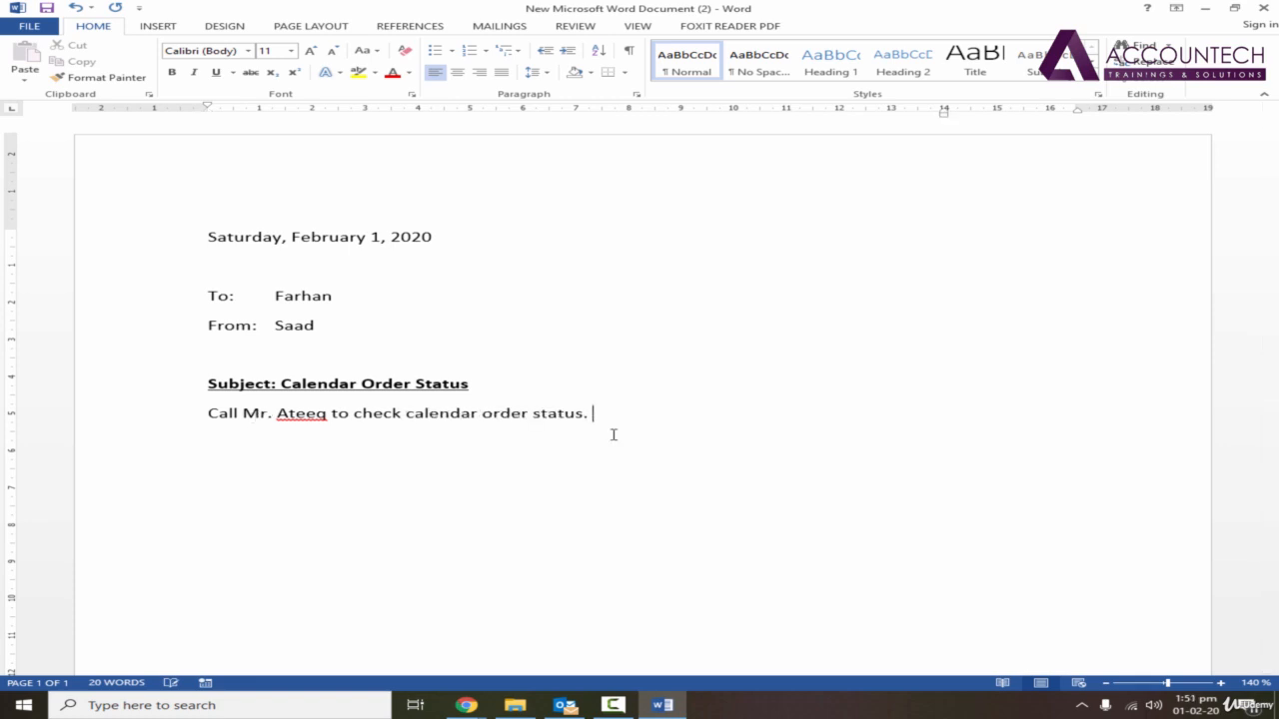
Continue the body paragraph with "The one your ordered is out of sock and will not be available until next week".
{"action": "type", "text": "tus. The one your ordered is out of sock and will "}
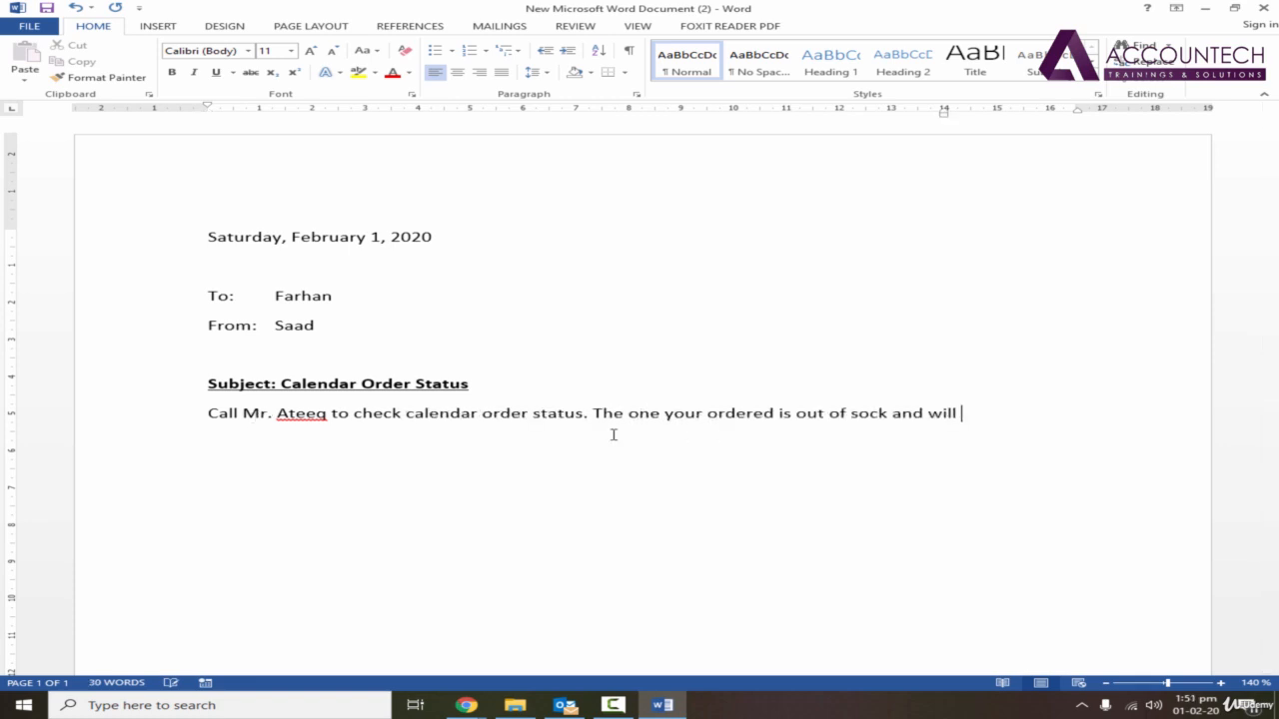
{"action": "type", "text": "not be available"}
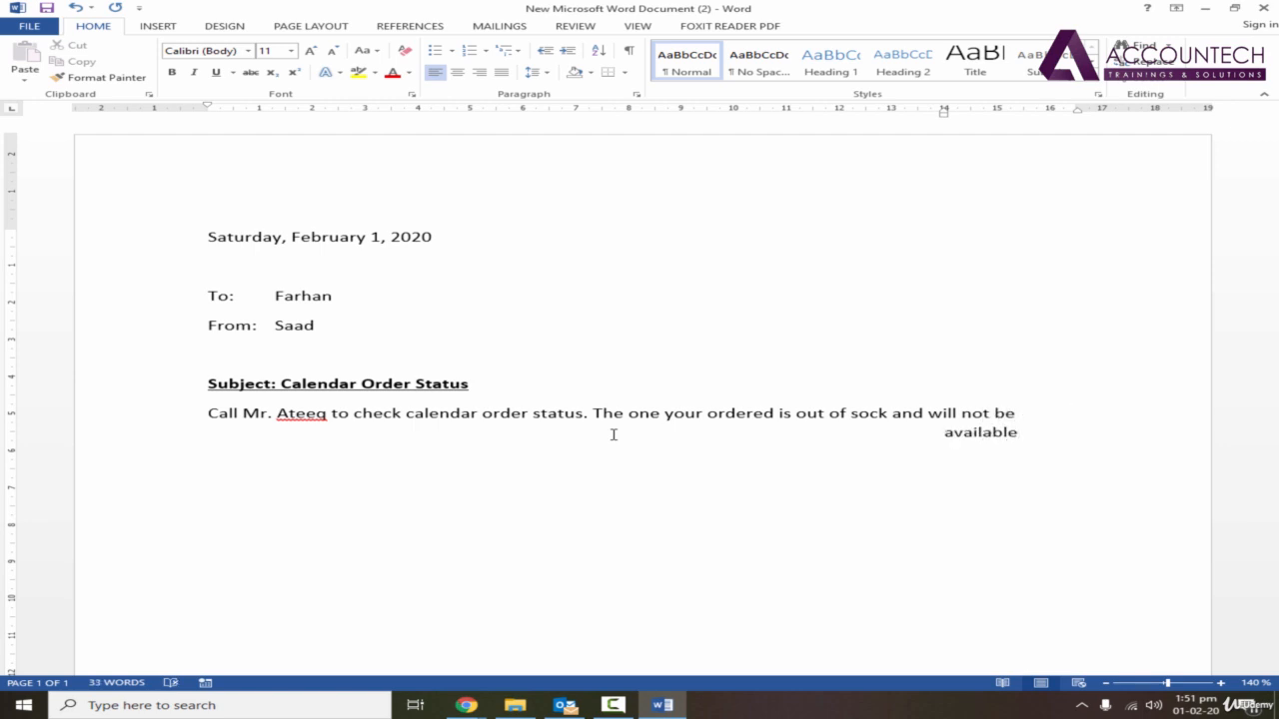
{"action": "type", "text": " until next wee"}
{"action": "type", "text": "k"}
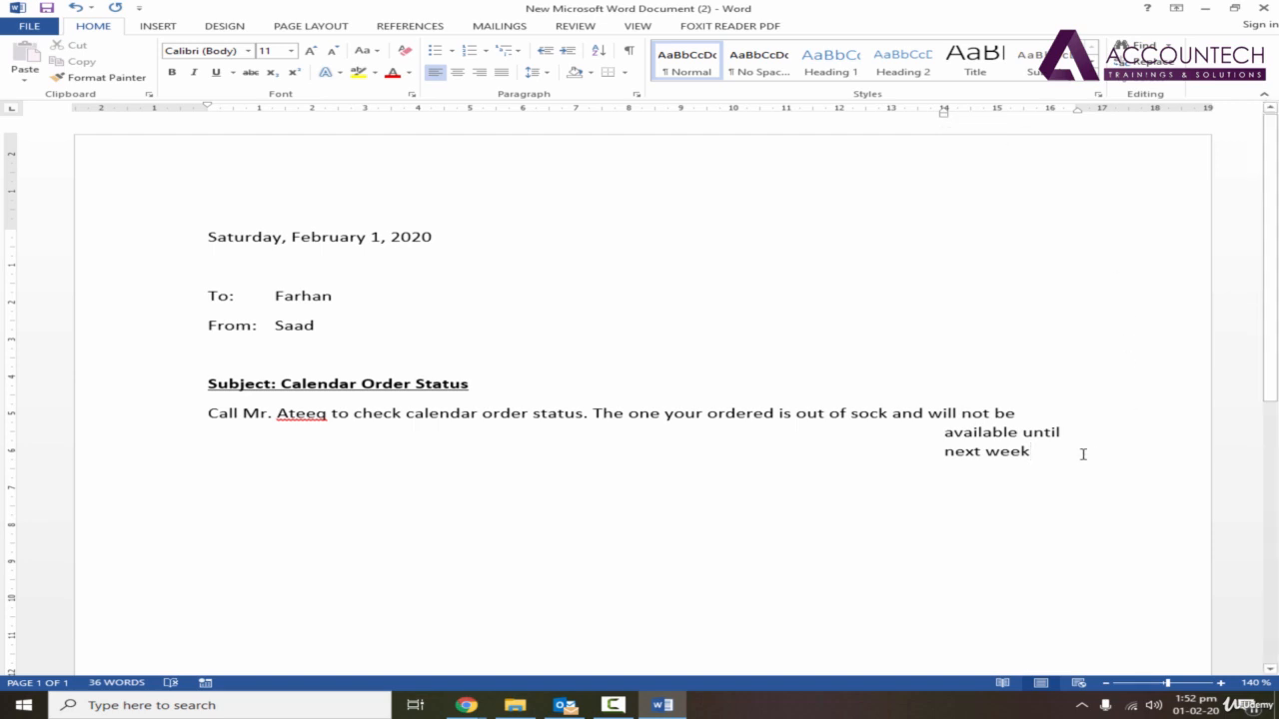
Bring the body paragraph's hanging indent back to the left margin and correct "sock" to "stock".
{"action": "left_click_drag", "start_coordinate": [1063, 453], "coordinate": [210, 411]}
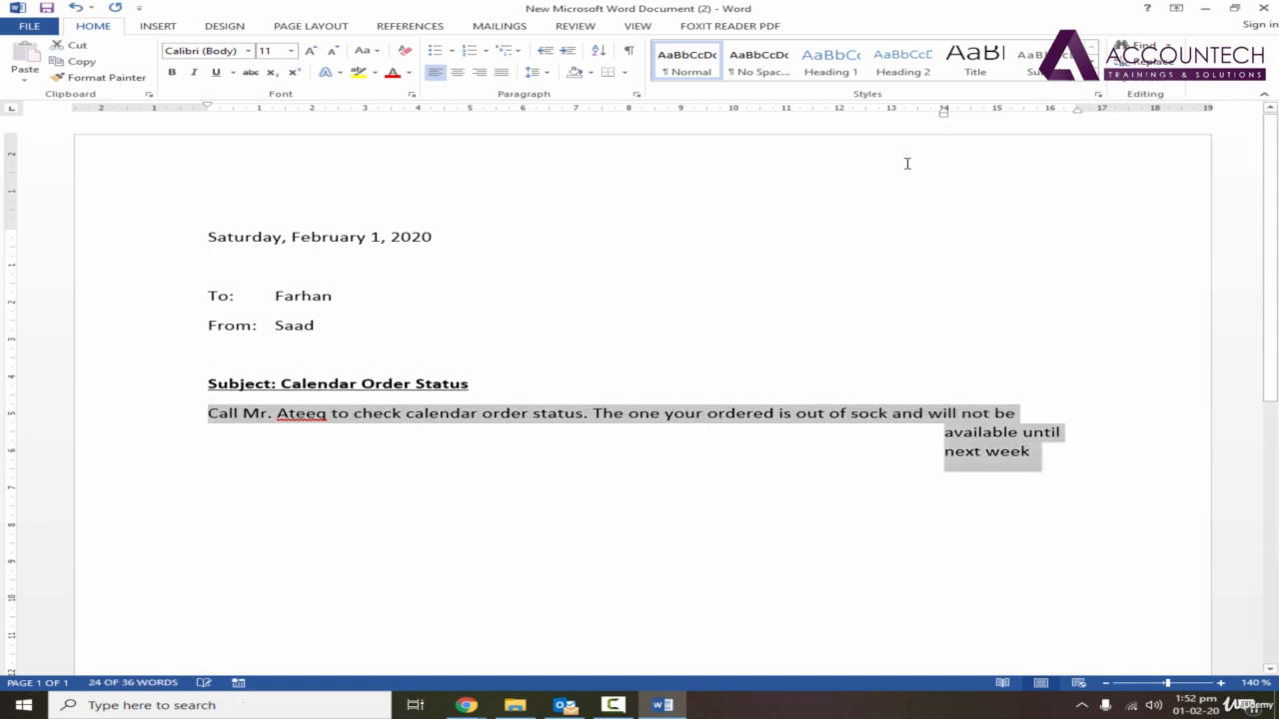
{"action": "mouse_move", "coordinate": [945, 112]}
{"action": "left_mouse_down"}
{"action": "mouse_move", "coordinate": [191, 114]}
{"action": "mouse_move", "coordinate": [203, 117]}
{"action": "left_mouse_up"}
{"action": "left_click", "coordinate": [645, 440]}
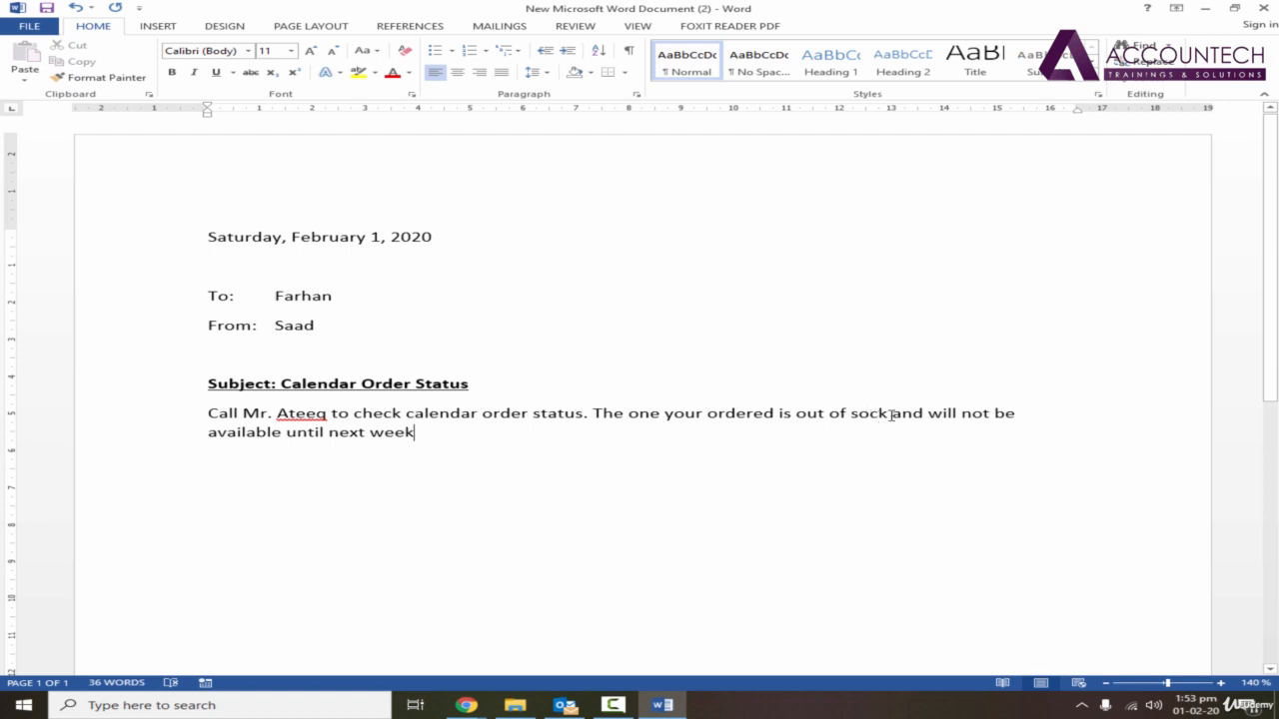
{"action": "left_click", "coordinate": [854, 414]}
{"action": "type", "text": "t"}
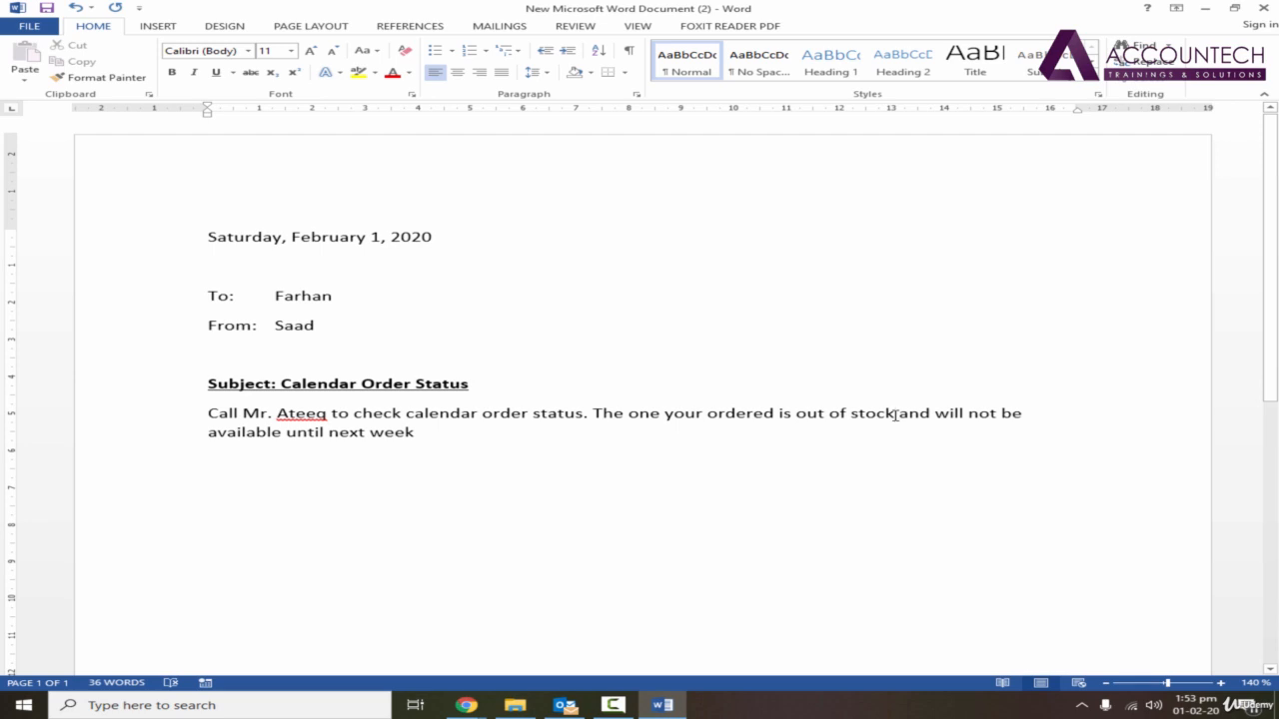
Review the AutoCorrect settings within the proofing options and close the dialogs.
{"action": "left_click", "coordinate": [31, 26]}
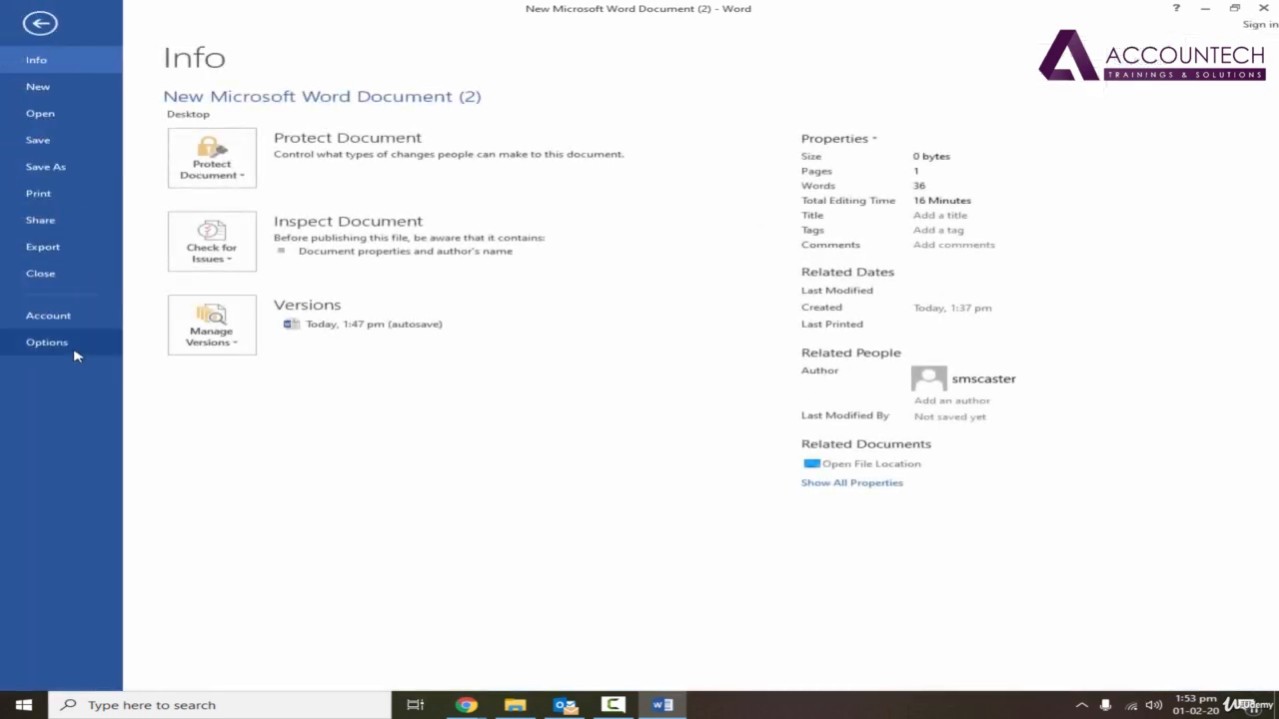
{"action": "left_click", "coordinate": [73, 349]}
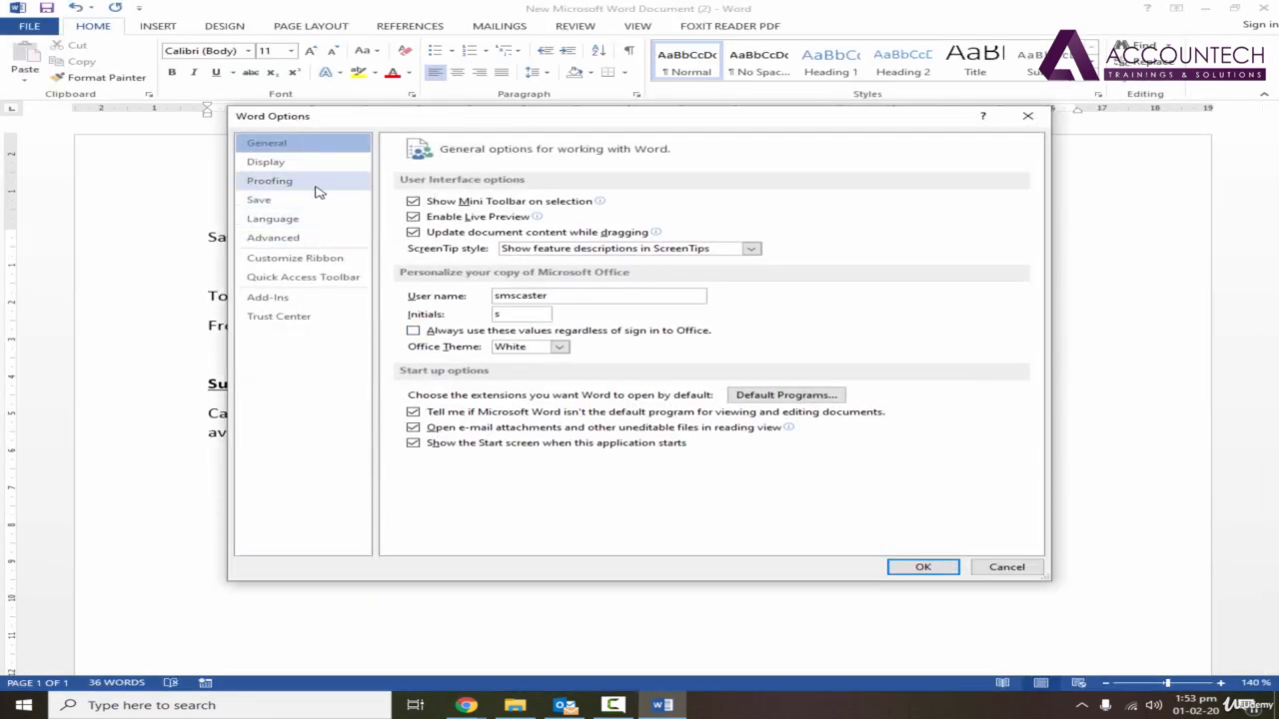
{"action": "left_click", "coordinate": [317, 185]}
{"action": "left_click", "coordinate": [849, 205]}
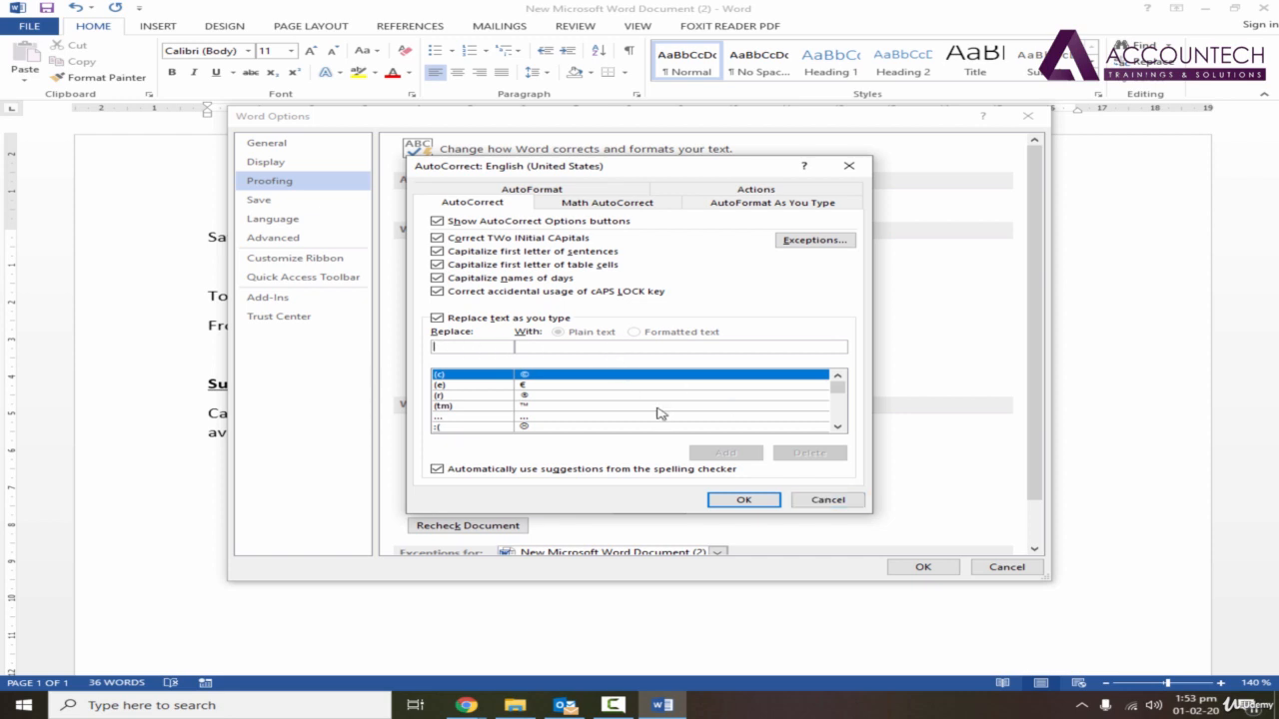
{"action": "left_click", "coordinate": [752, 501]}
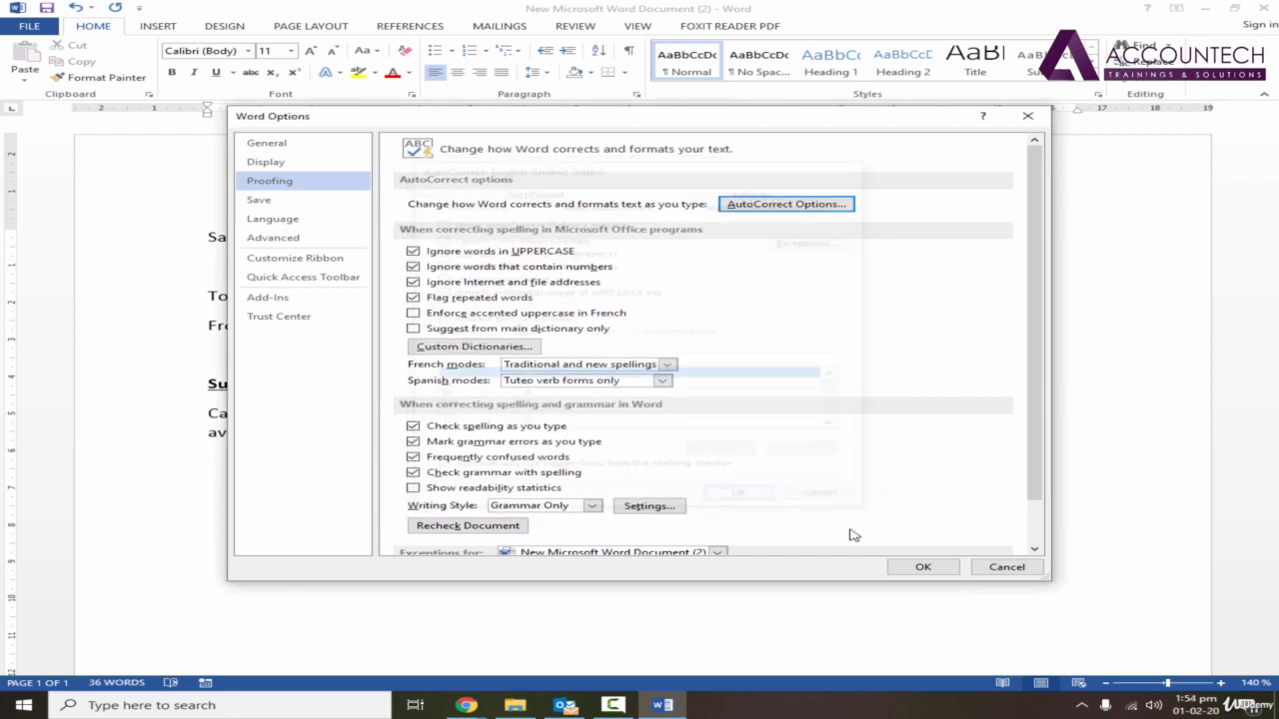
{"action": "left_click", "coordinate": [922, 566]}
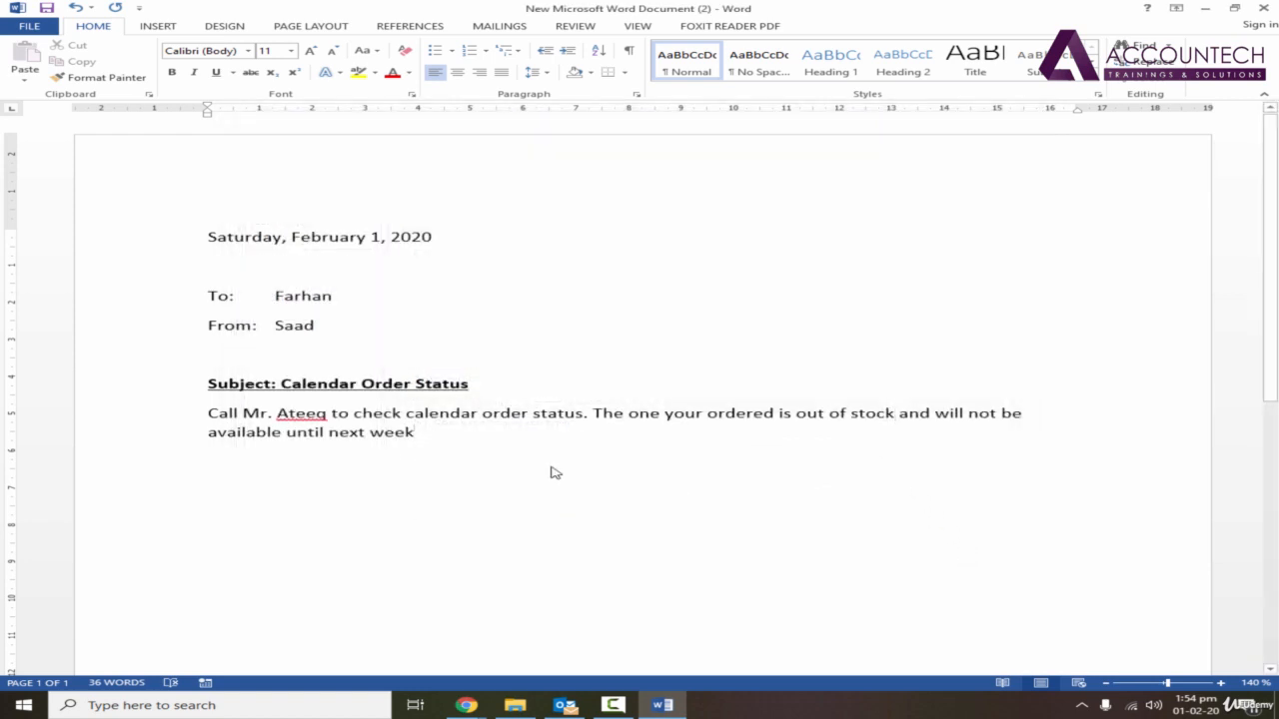
End the body paragraph with a period and add a new paragraph reading "If you have any queries , call me at" followed by the sender's phone number.
{"action": "key", "text": "Return"}
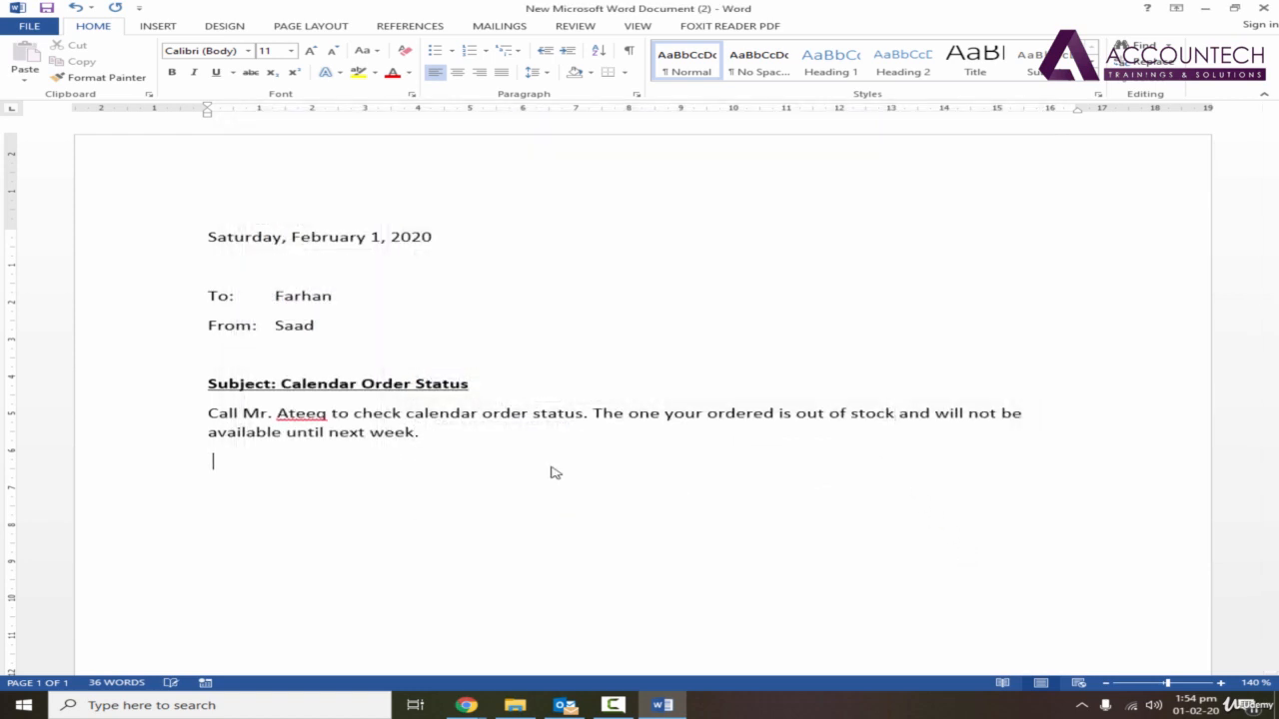
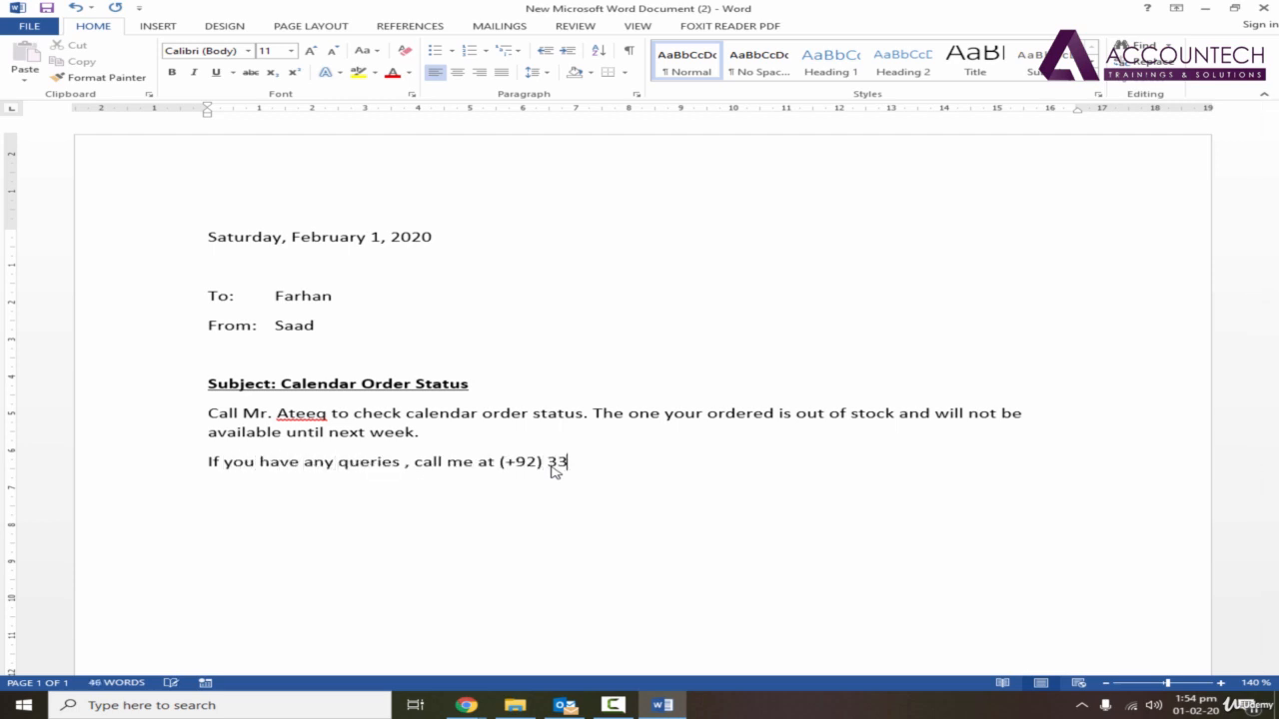
Leave a blank line below the body and close the letter with "Regards," and the sender's full name on the line beneath.
{"action": "key", "text": "Return"}
{"action": "key", "text": "Return"}
{"action": "type", "text": "regards,"}
{"action": "key", "text": "Return"}
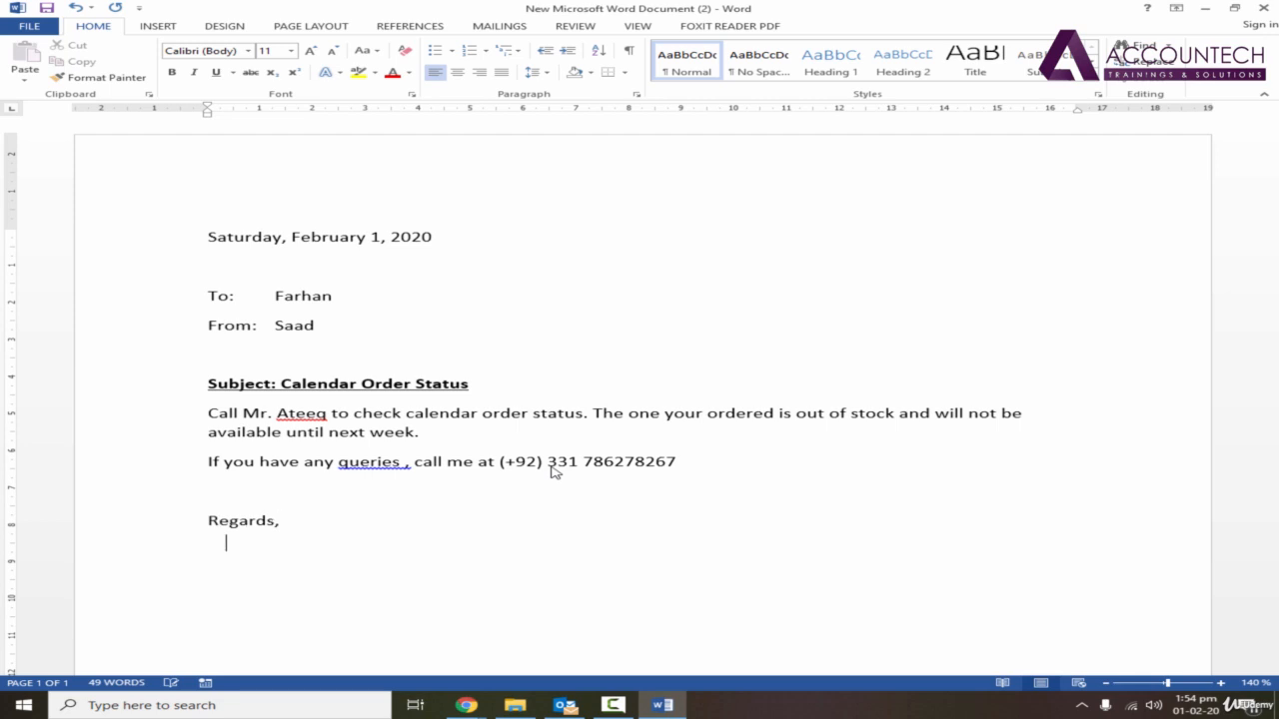
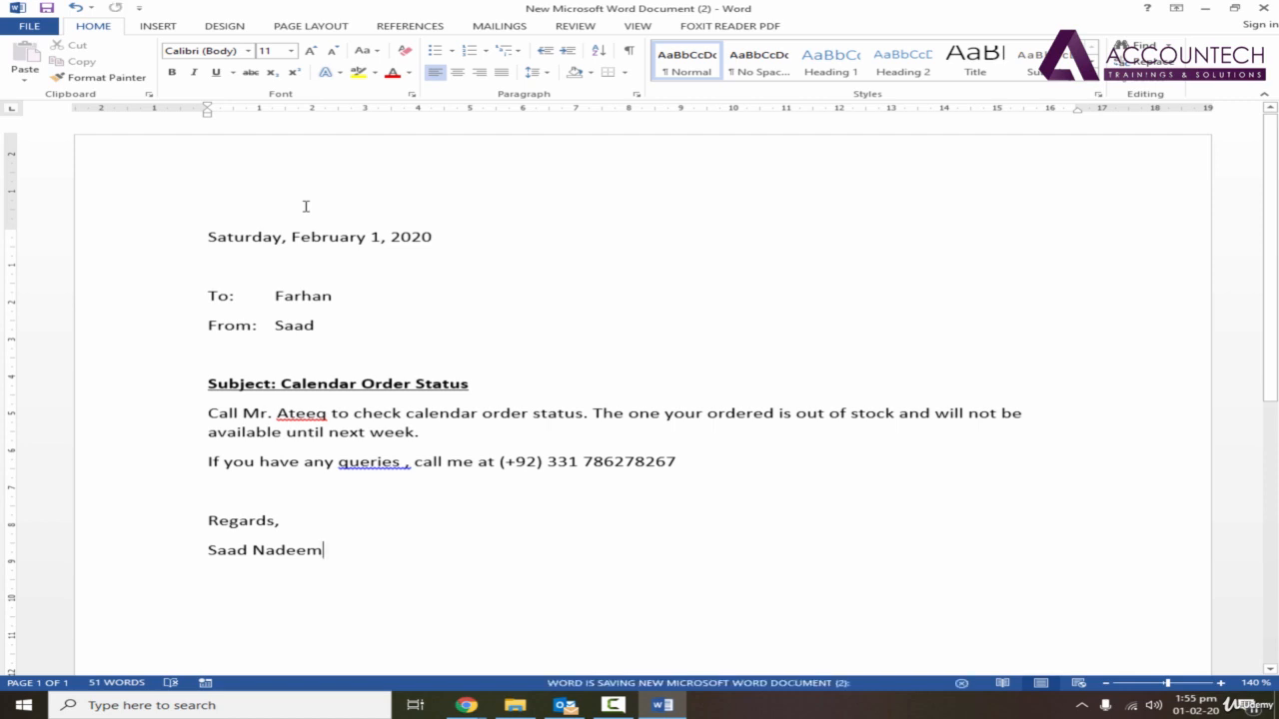
Save a copy of the letter to the Desktop as a Word Document named "letter formatting".
{"action": "left_click", "coordinate": [37, 30]}
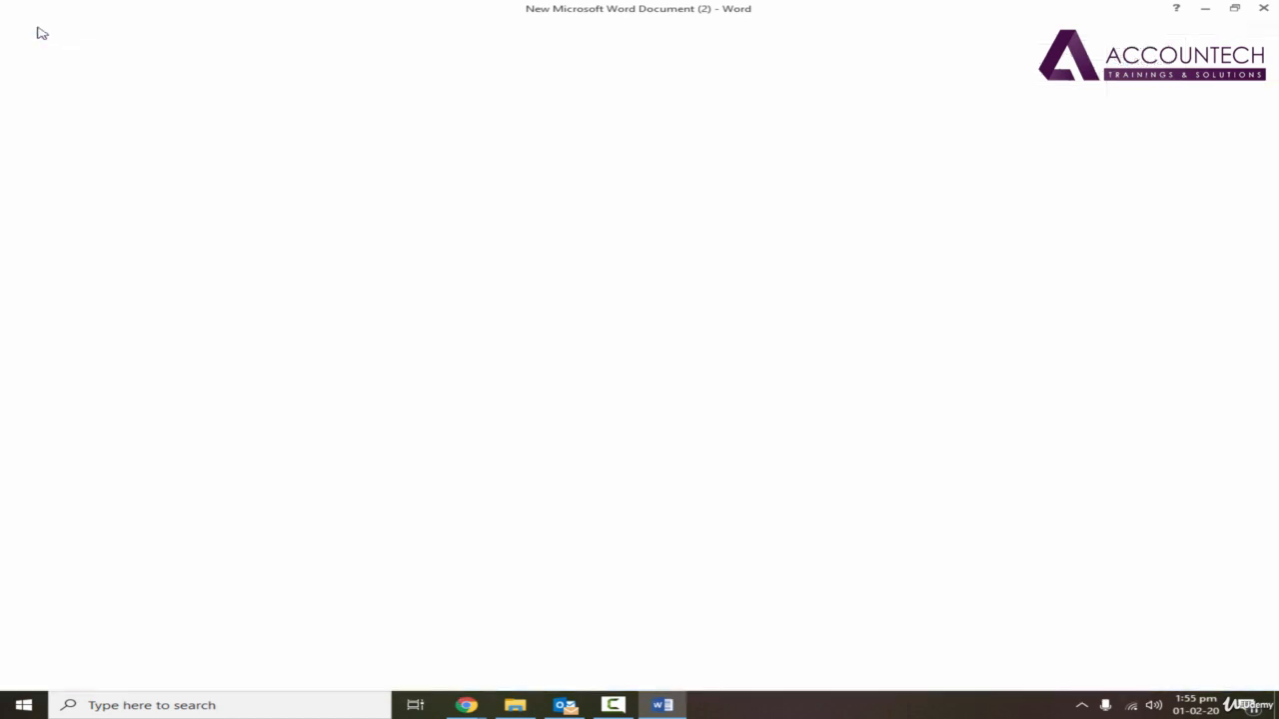
{"action": "left_click", "coordinate": [83, 175]}
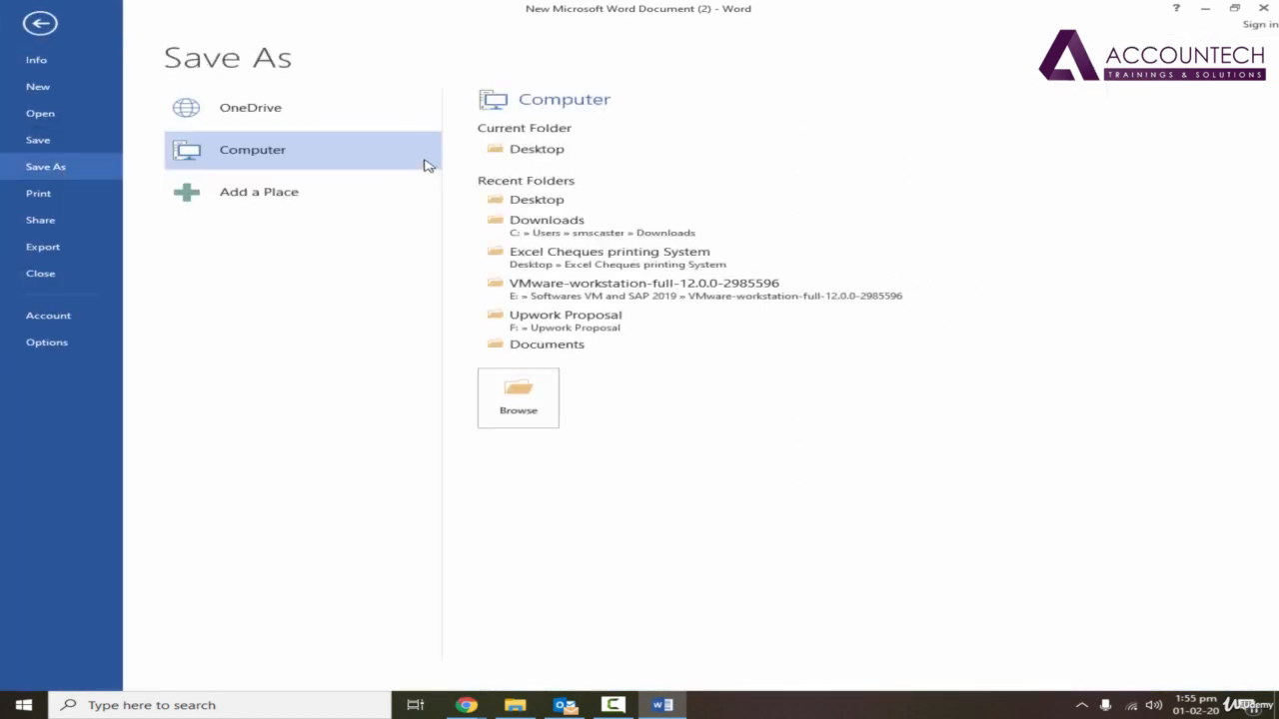
{"action": "double_click", "coordinate": [389, 158]}
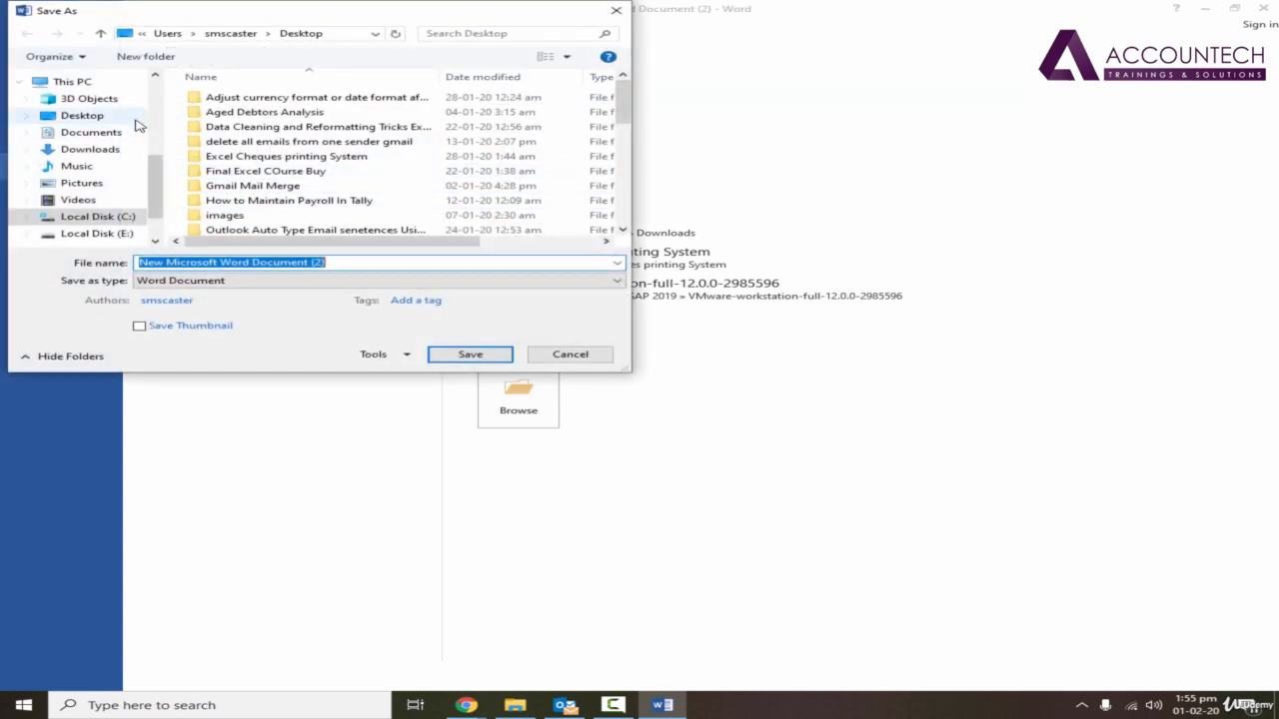
{"action": "scroll", "coordinate": [83, 95], "scroll_direction": "up", "scroll_amount": 3}
{"action": "scroll", "coordinate": [83, 95], "scroll_direction": "up", "scroll_amount": 2}
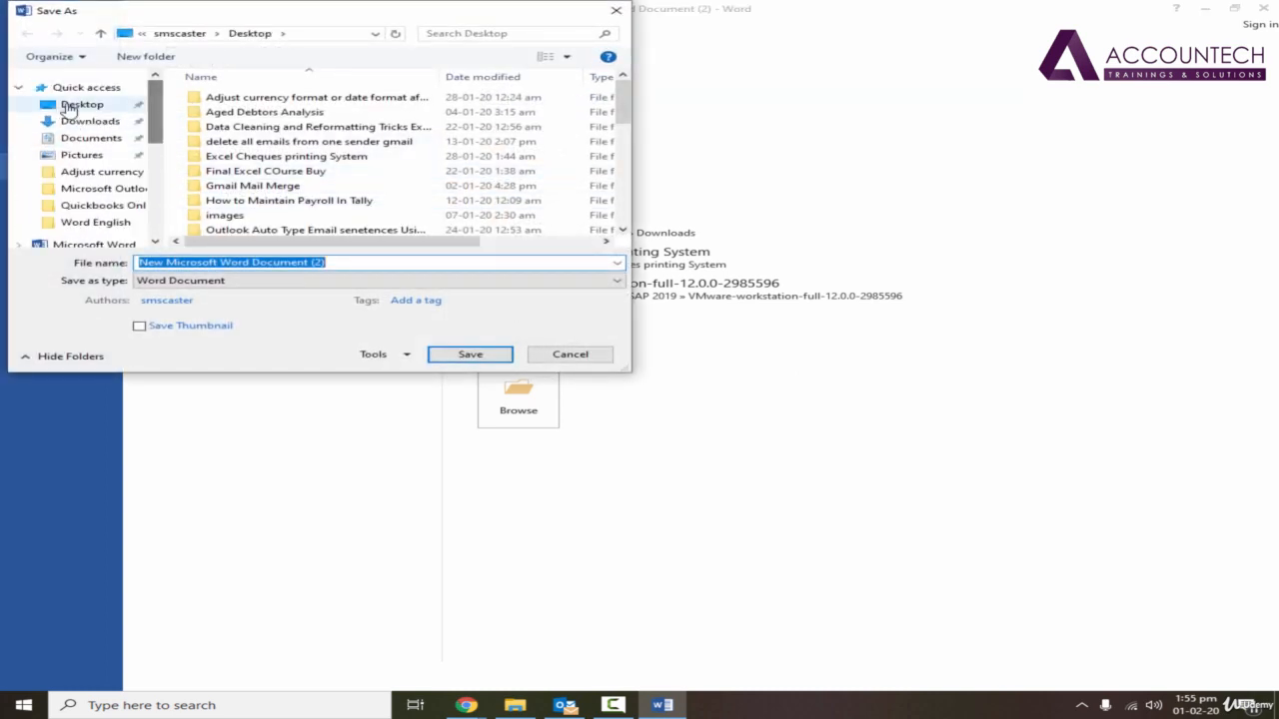
{"action": "left_click", "coordinate": [82, 104]}
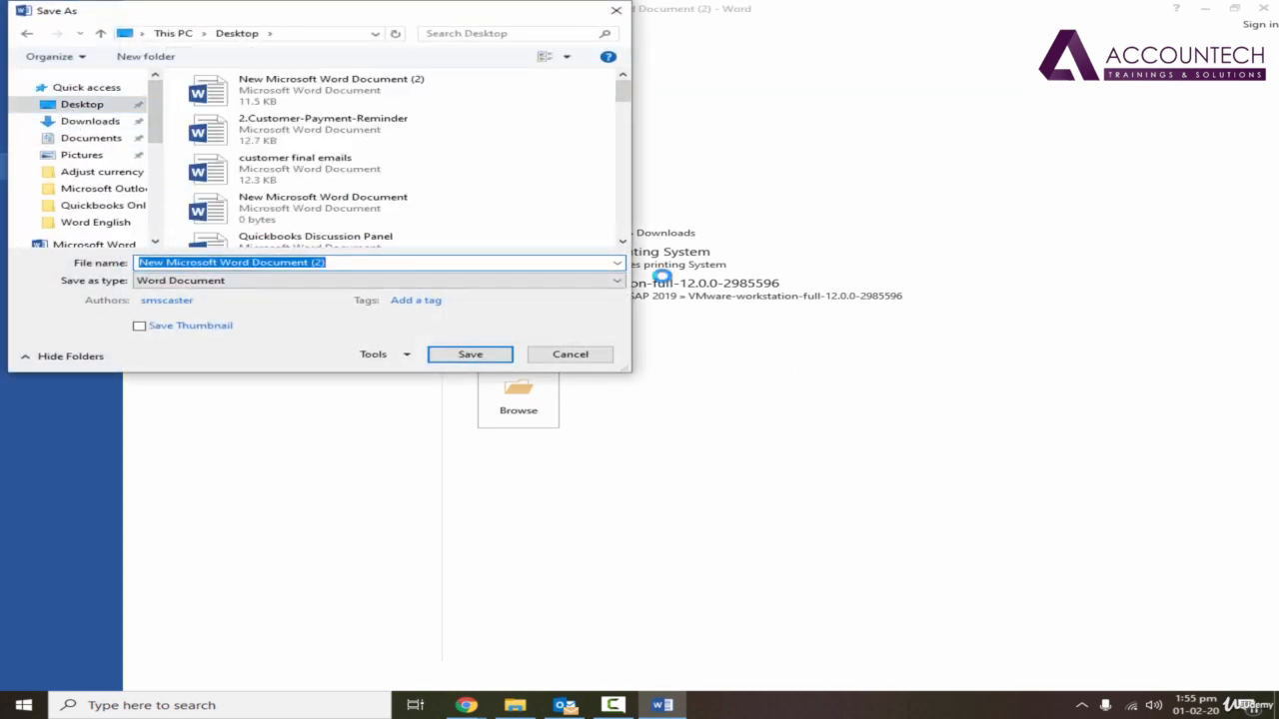
{"action": "type", "text": "letter"}
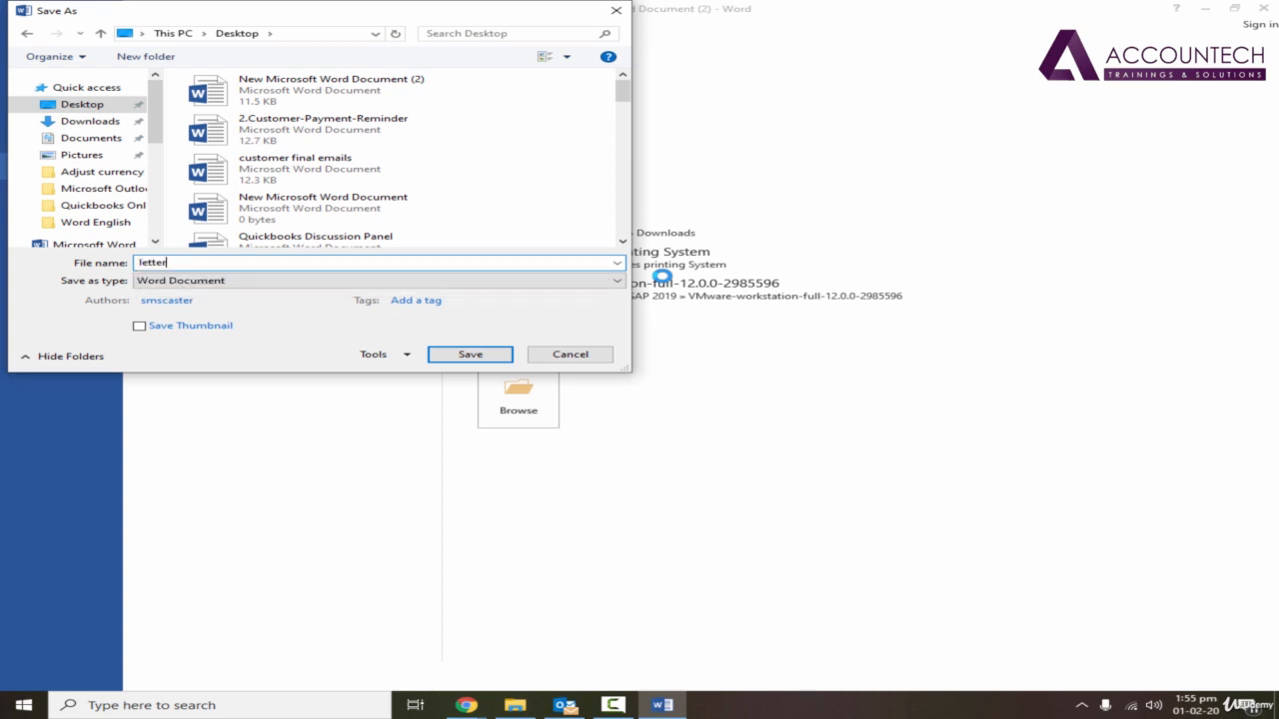
{"action": "type", "text": " formatting"}
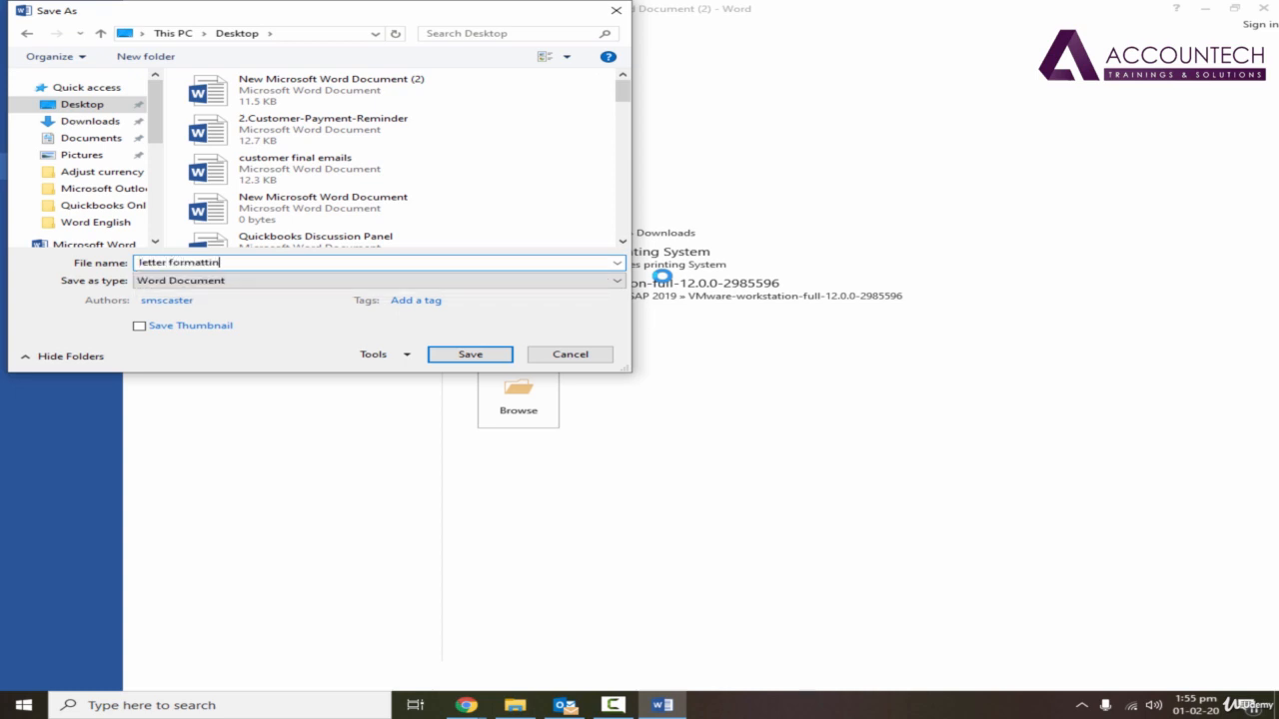